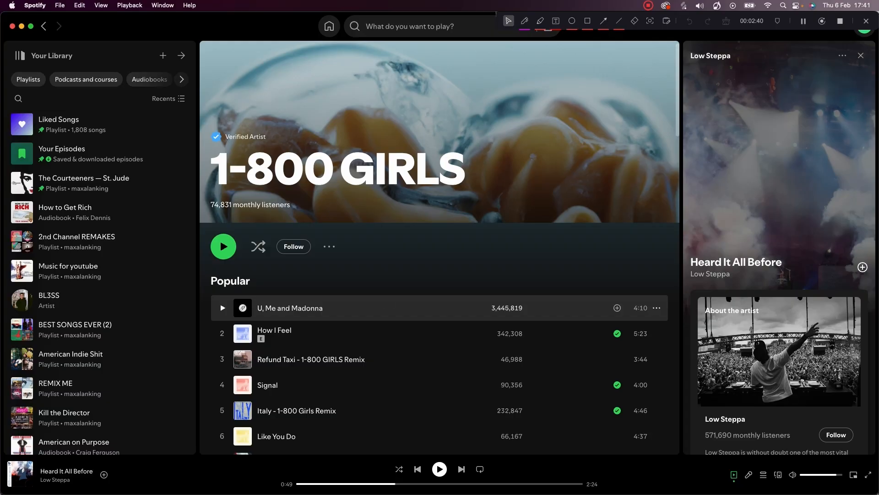
Play Italy - 1-800 Girls Remix and 90% from the artist's popular tracks.
scroll(439, 247, down, 1)
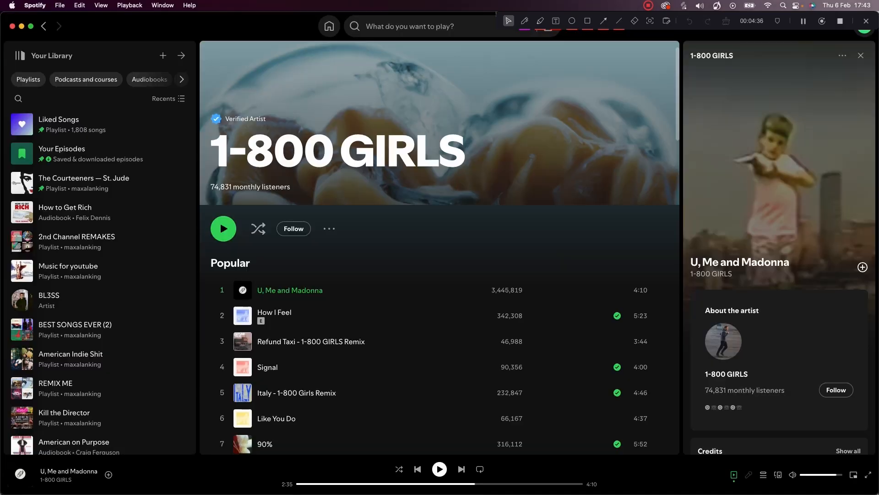
double_click(358, 386)
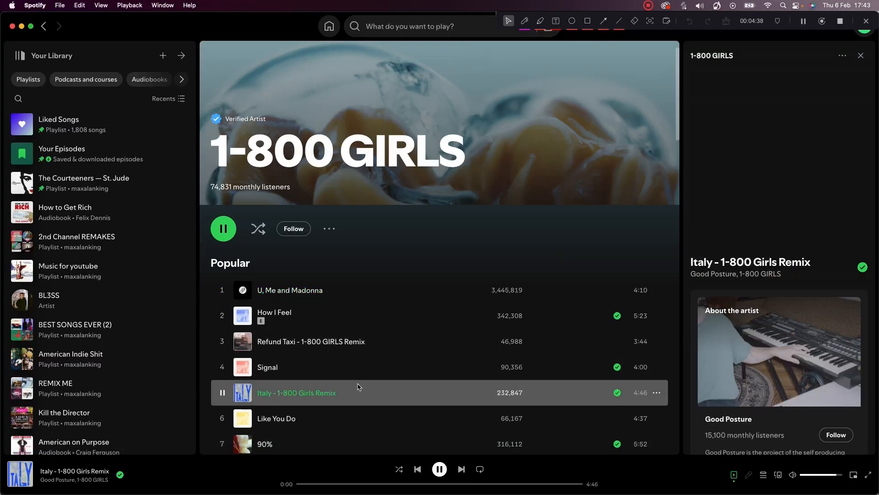
scroll(477, 412, down, 1)
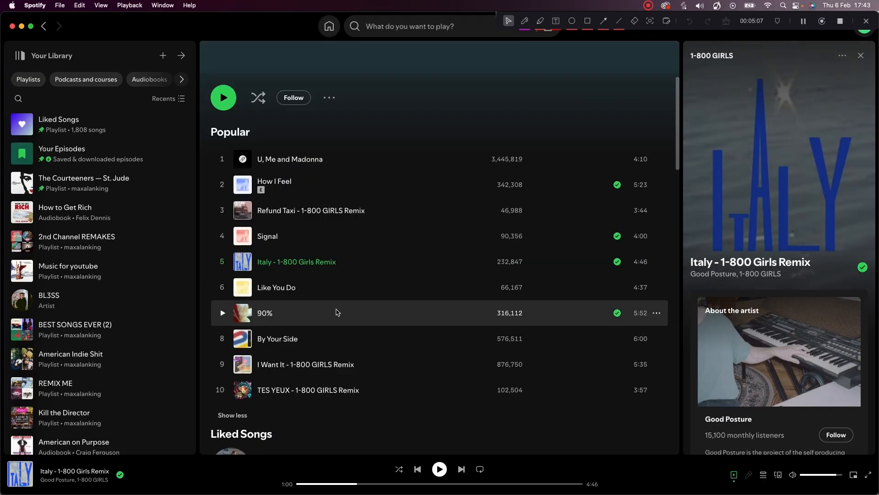
double_click(336, 311)
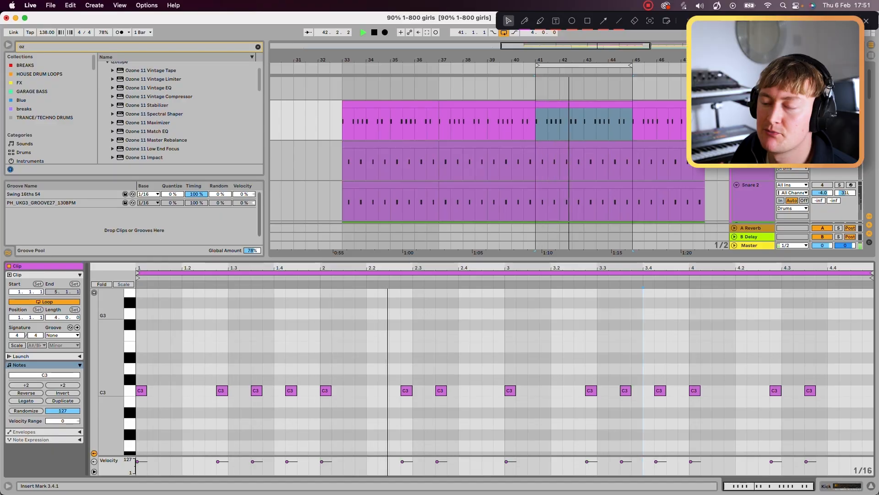
Inspect the kick clip's notes and open the Snare 2 clip spanning bars 41 to 45.
key(super+a)
click(758, 325)
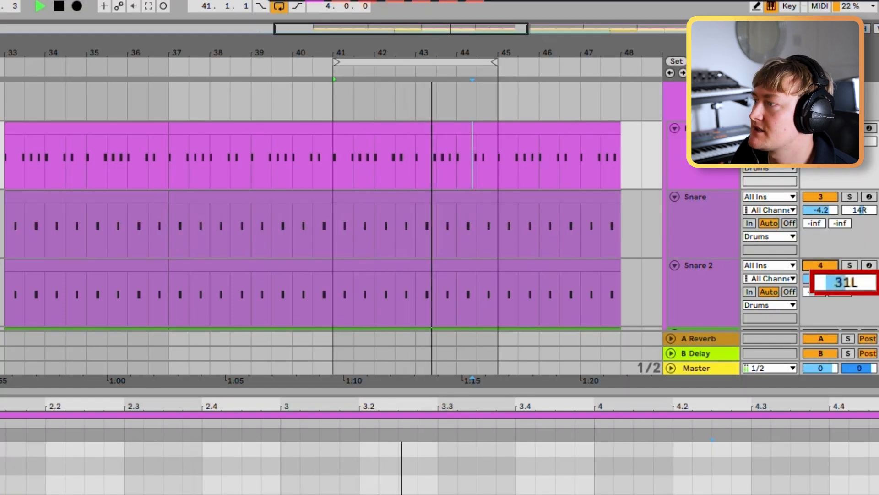
scroll(693, 224, down, 3)
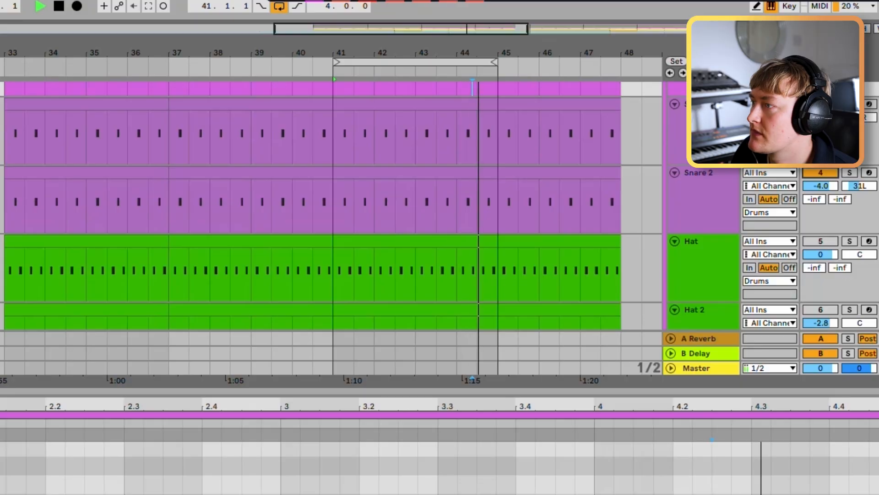
double_click(415, 173)
scroll(821, 214, down, 1)
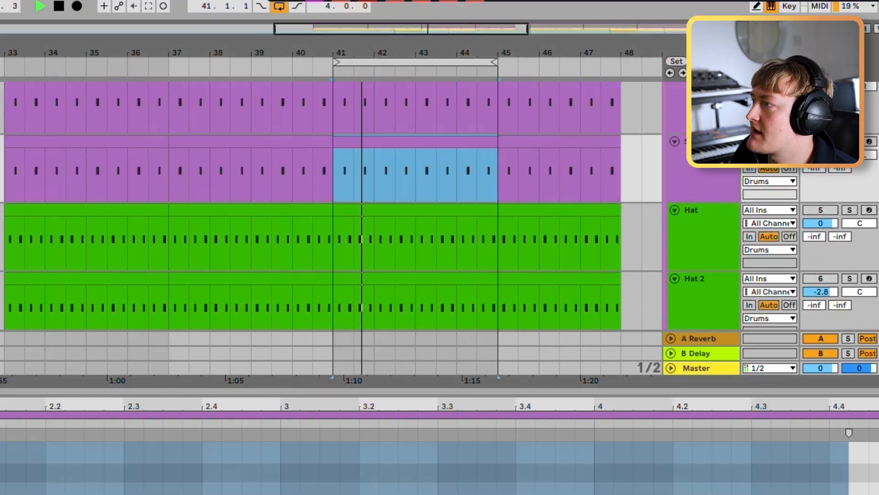
Activate the Hat and Hat 2 tracks so they join the playing drum loop.
click(821, 211)
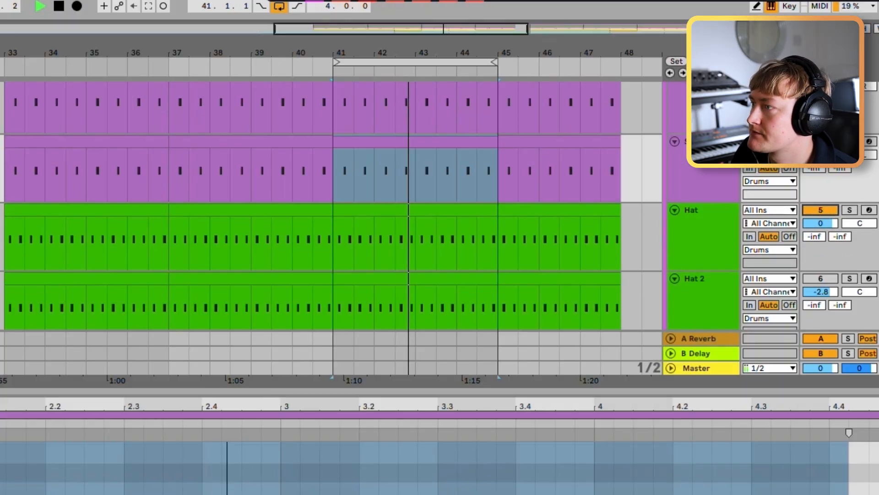
click(732, 221)
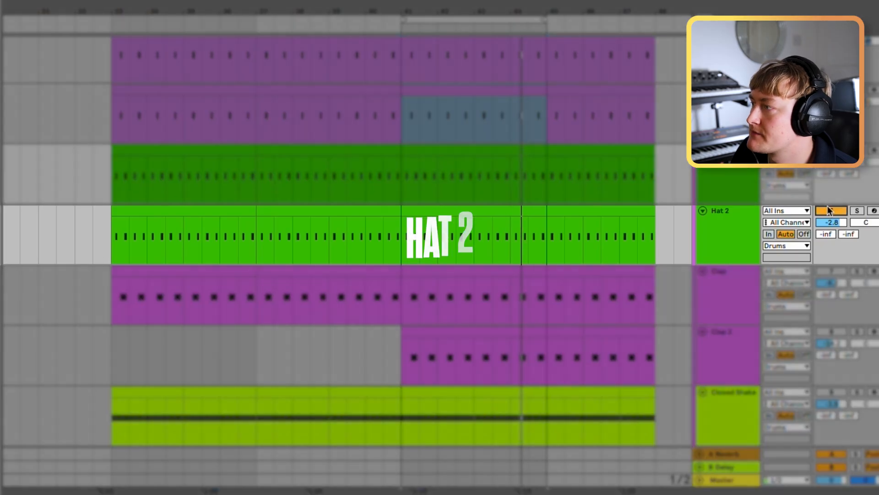
click(829, 208)
Activate the Clap and Clap 2 tracks to layer them into the drum loop.
scroll(439, 241, down, 1)
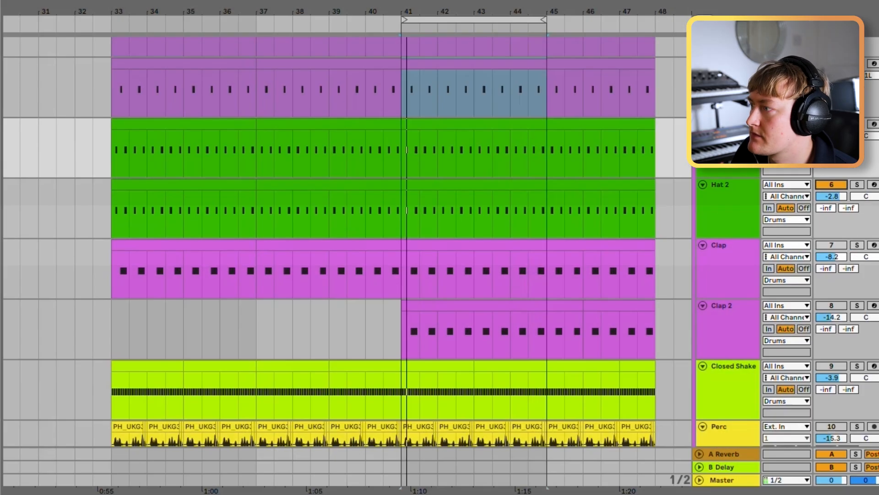
click(832, 245)
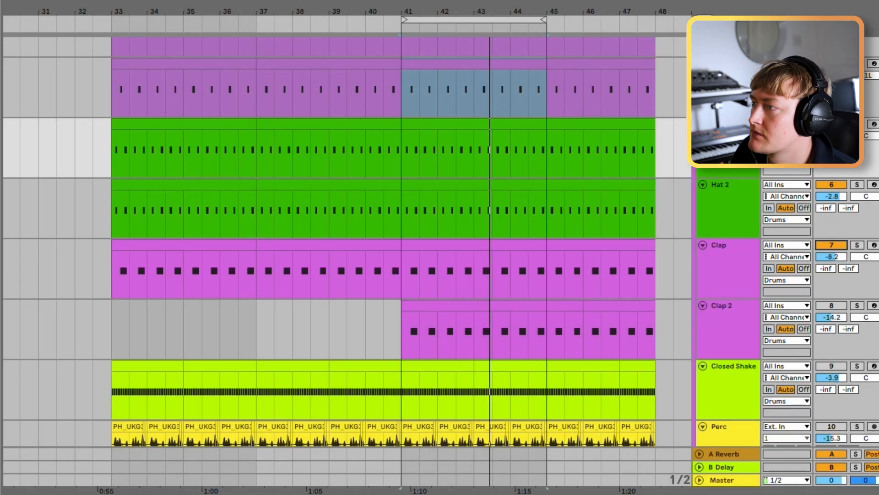
click(750, 249)
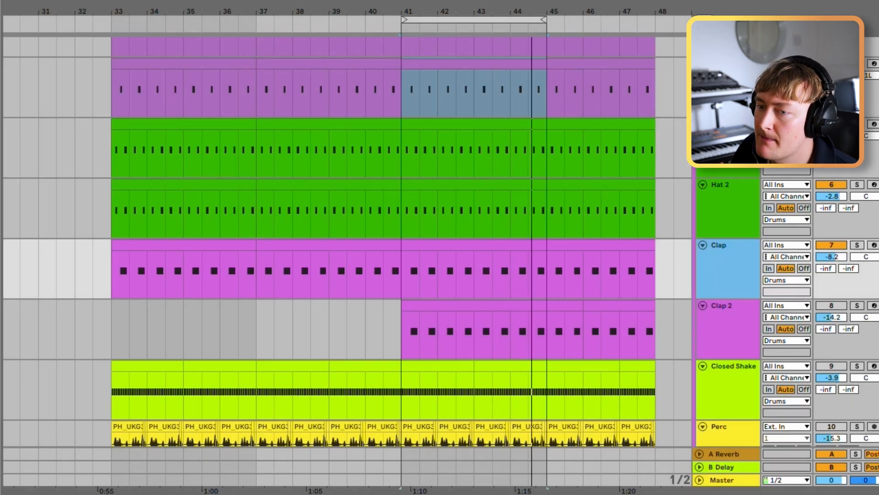
click(735, 310)
click(831, 306)
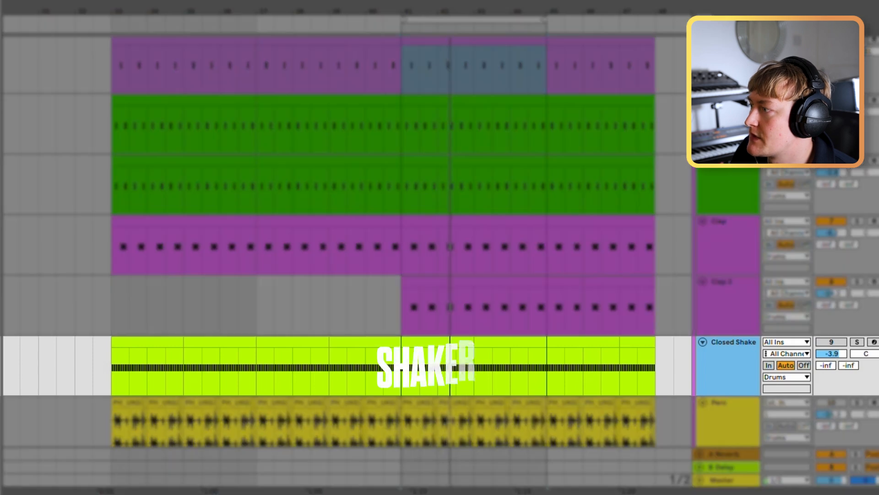
Activate the Closed Shake track and choose Swing 16ths 54 as its clip's groove.
click(831, 342)
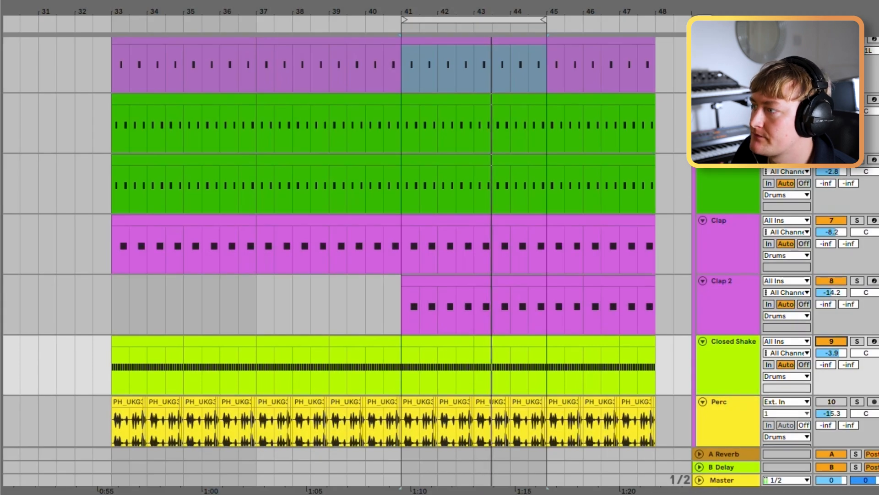
scroll(348, 261, down, 3)
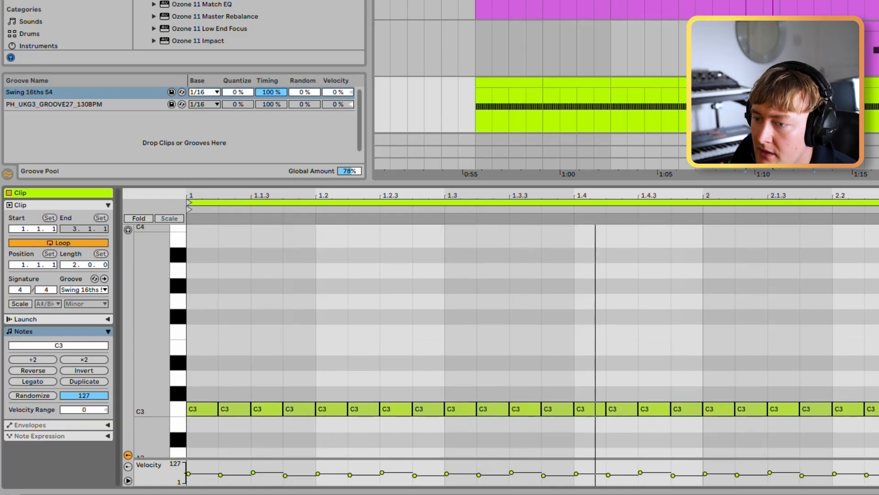
click(84, 290)
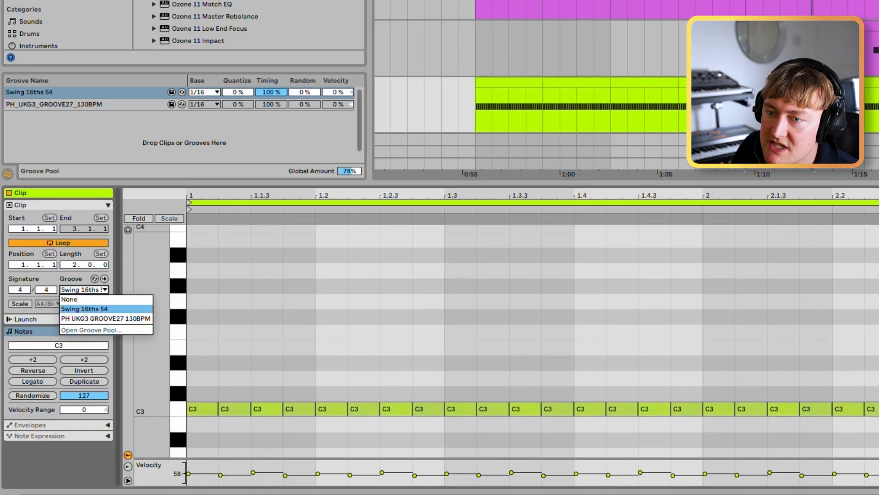
click(84, 308)
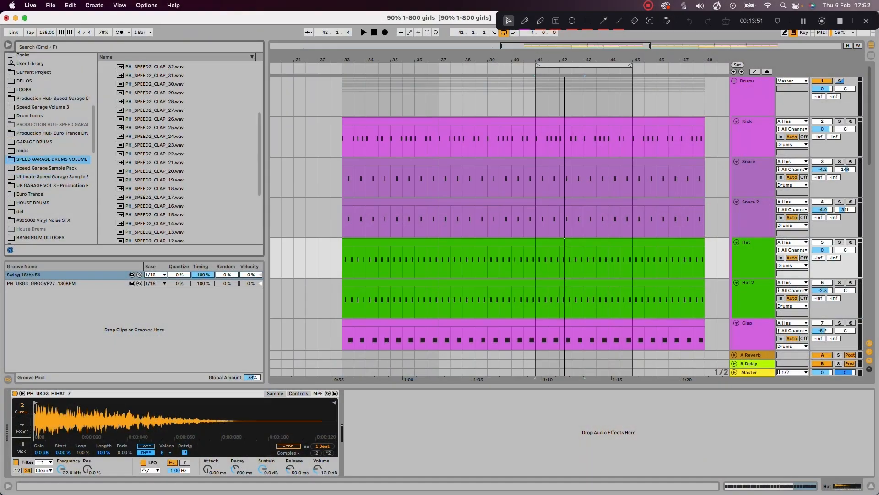
Open the UK GARAGE VOL 3 sample folder in the browser and search it for "full".
key(Down)
key(Down)
key(Down)
key(Right)
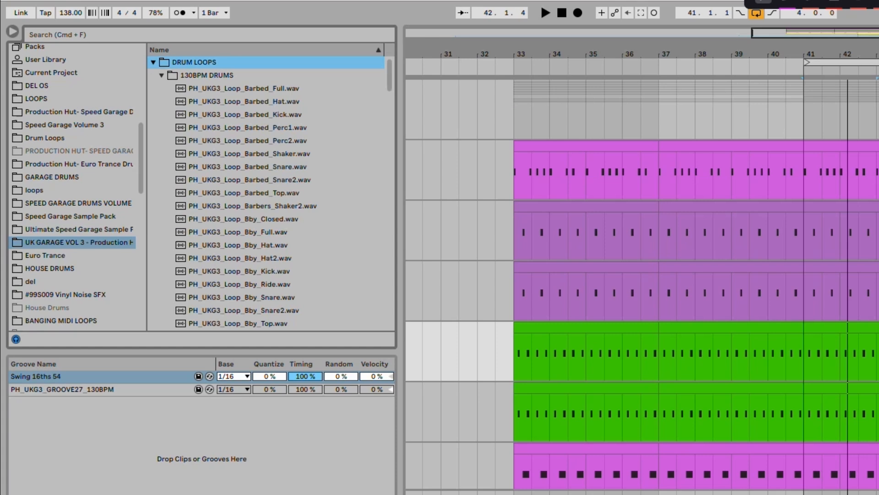
key(super+f)
text(full)
Preview full drum loops in the 130BPM DRUMS folder, including Barbed, Bby, Blowout, Cajun, Donte, Outlast, Reedox and Thames.
key(Down)
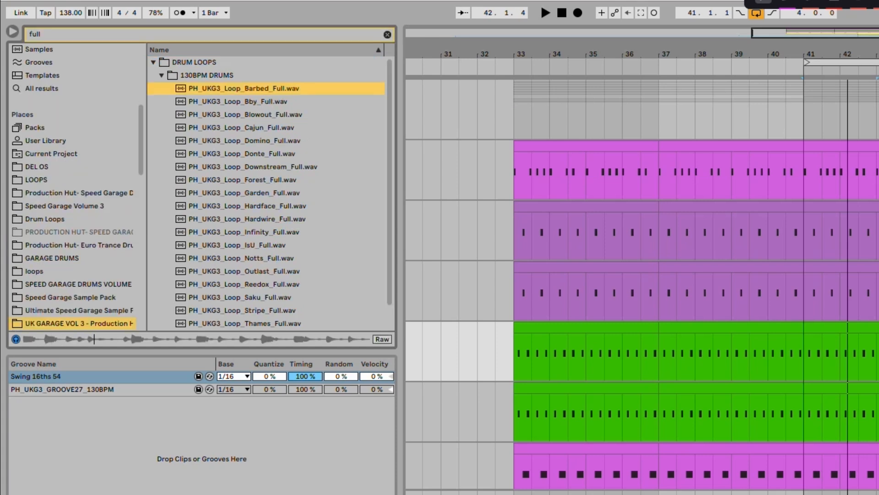
key(Down)
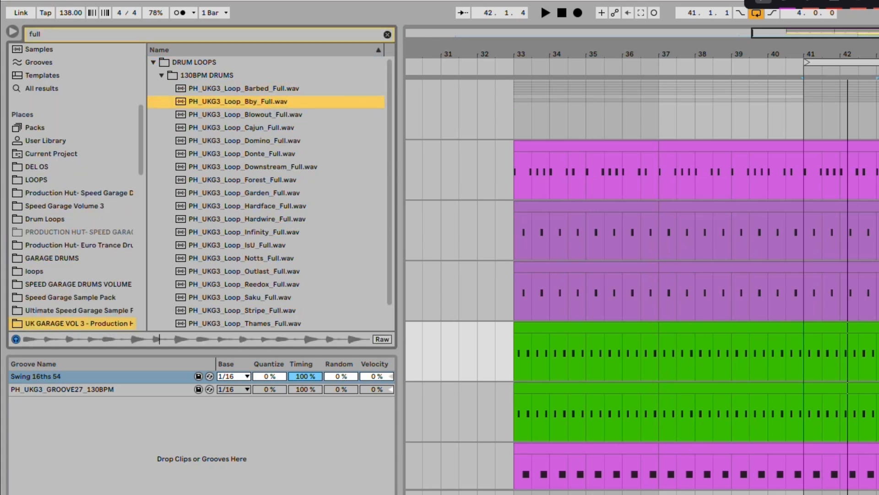
key(Down)
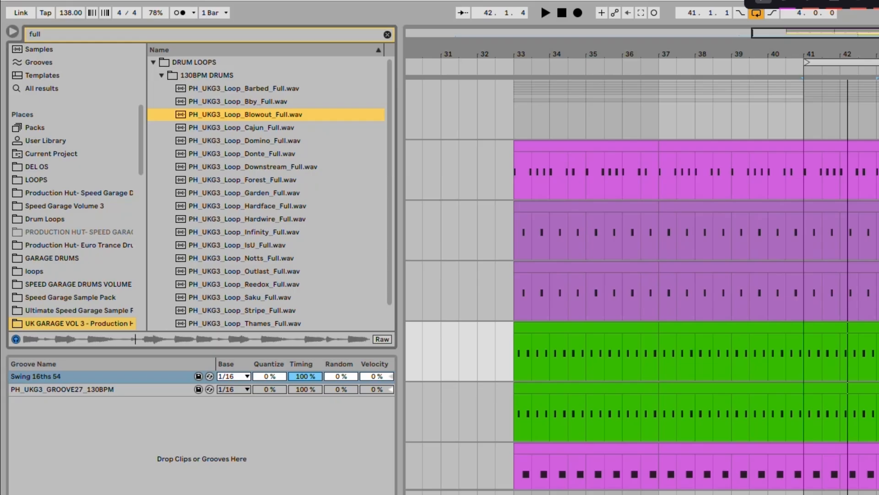
click(291, 128)
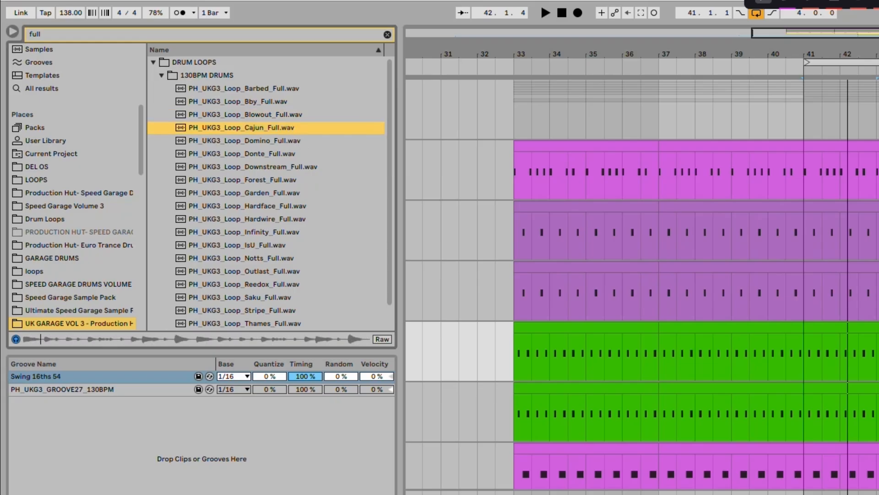
key(Down)
key(Down)
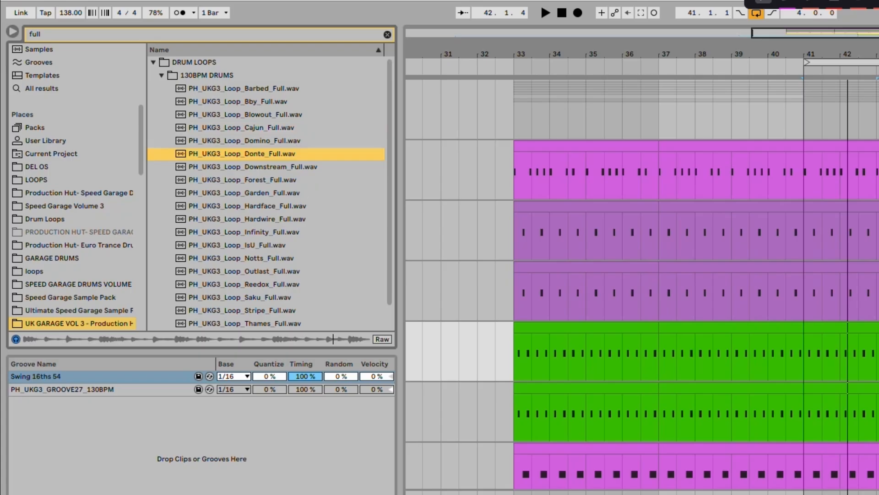
click(244, 271)
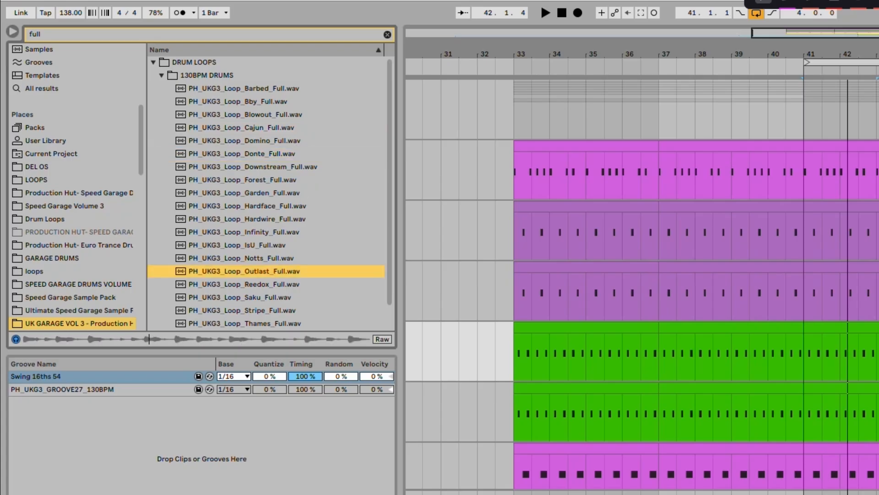
click(300, 287)
scroll(300, 286, down, 2)
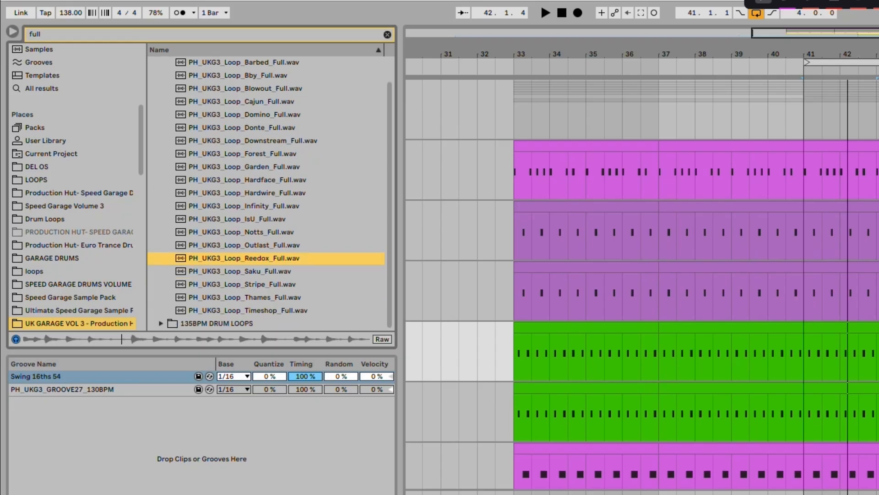
click(303, 298)
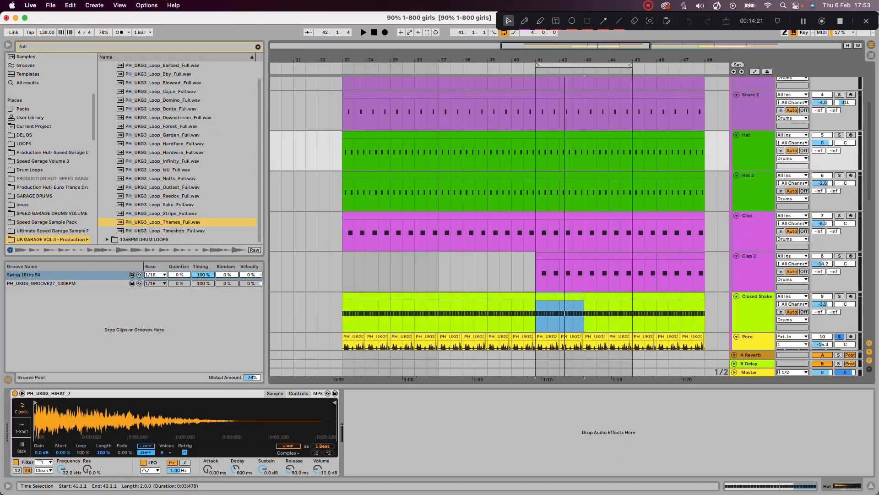
Add an audio track below Perc and place PH_UKG3_Loop_Thames_Full.wav on it at bar 33.
scroll(504, 229, down, 3)
right_click(752, 249)
click(779, 313)
drag(163, 222, 343, 281)
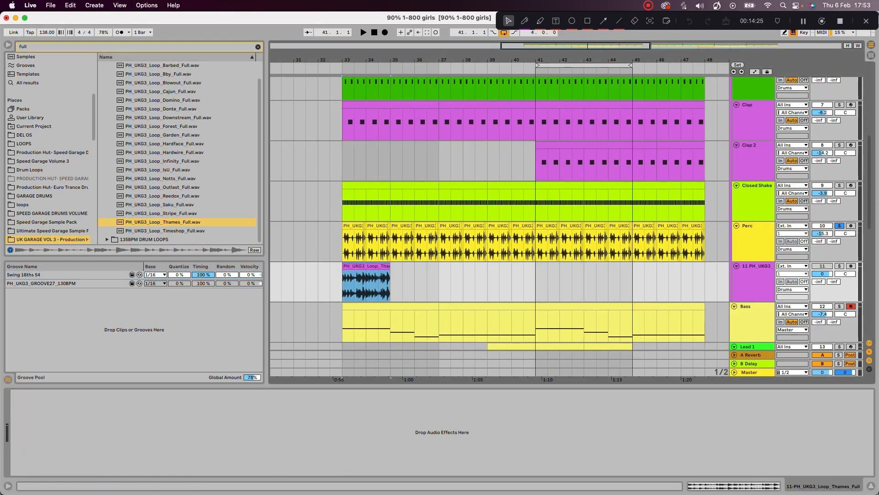
Set the Thames loop track's volume to -5.2 and duplicate the loop twice so it runs from bar 33 to 39.
scroll(499, 213, up, 6)
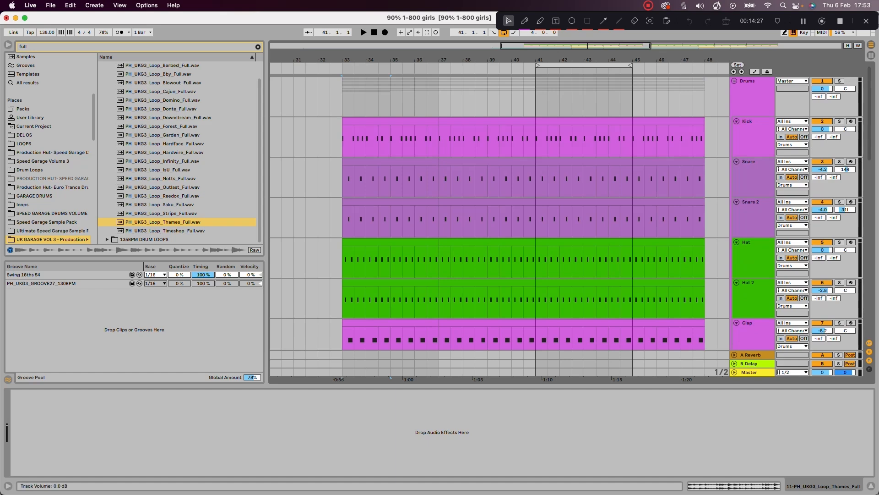
scroll(499, 213, down, 6)
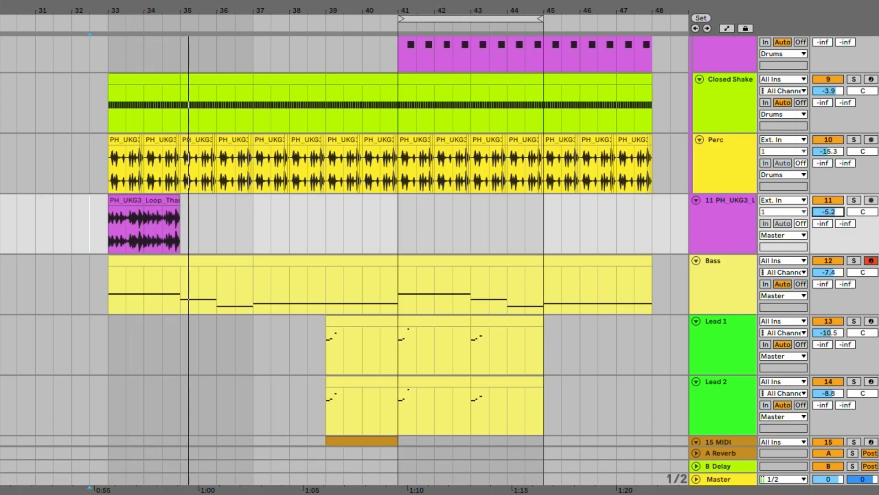
key(space)
key(ctrl+d)
key(ctrl+d)
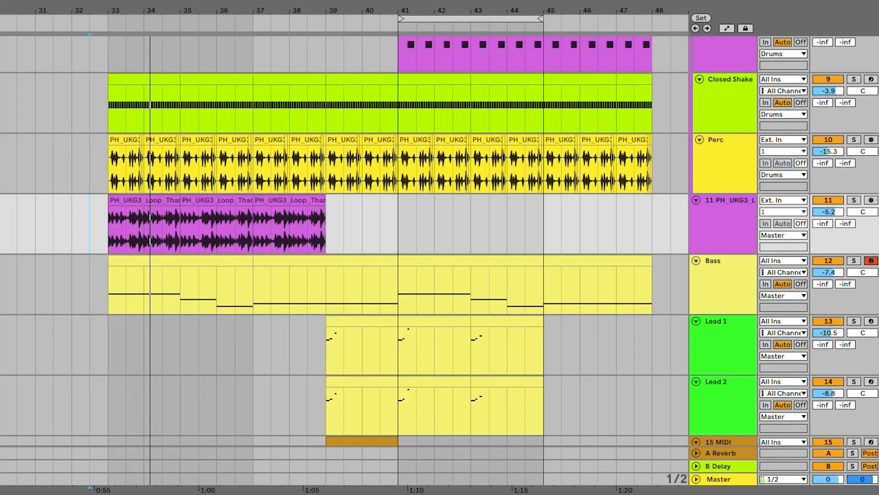
Place the Reedox, Blowout and Bby full loops on the Thames loop track at bars 37, 39 and 41.
drag(1, 224, 255, 224)
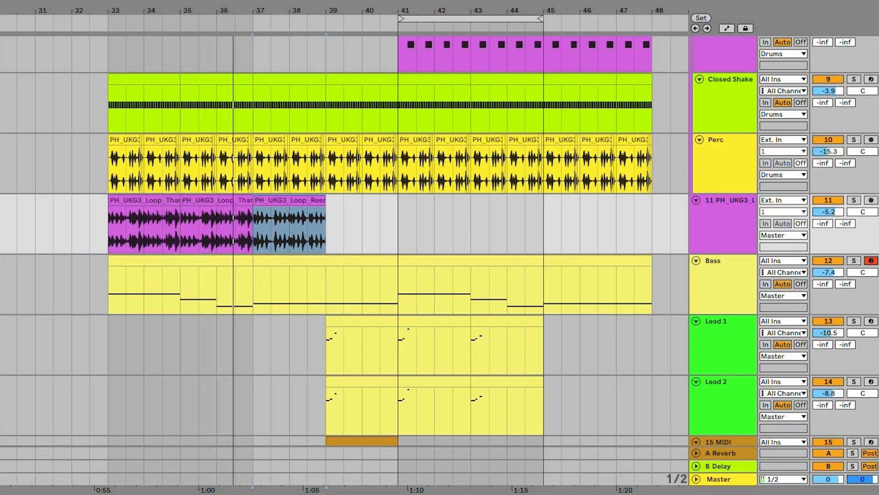
drag(1, 137, 328, 224)
drag(1, 156, 400, 222)
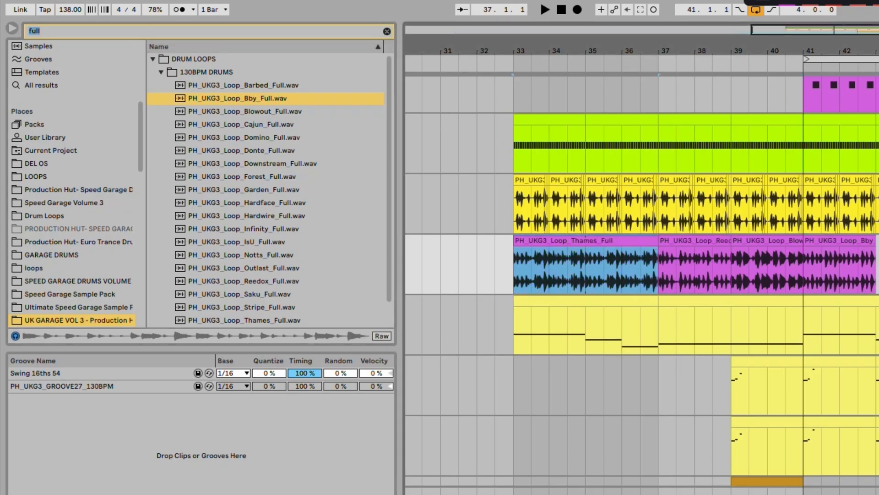
Search the sample pack for "thames" and preview the loop's individual stems, from Hat through the Perc loops to Top.
key(ctrl+f)
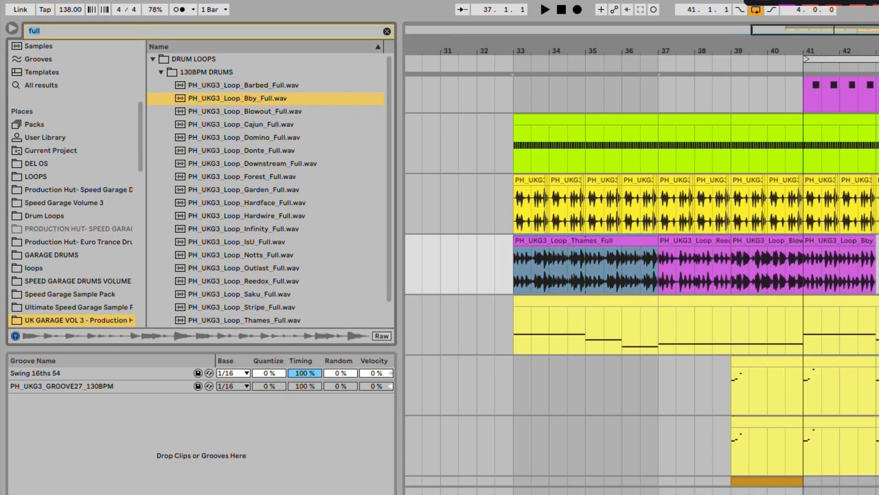
text(thames)
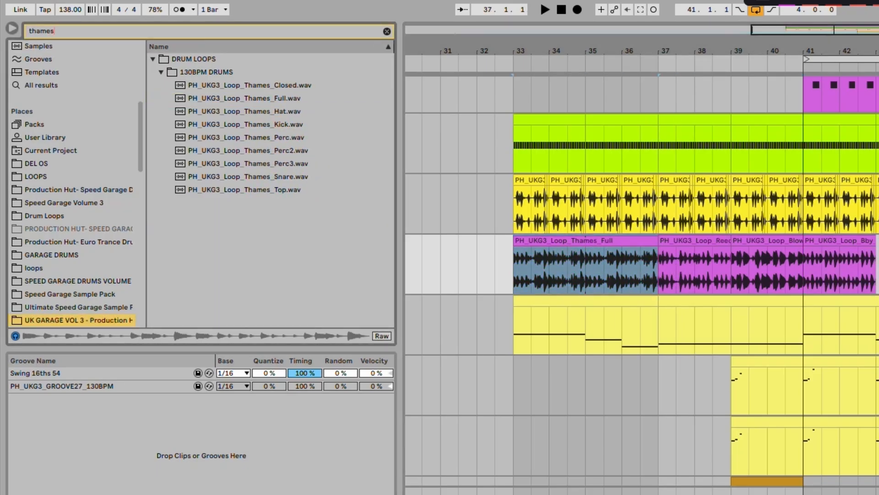
click(244, 112)
key(Down)
key(Down)
key(Down)
key(Down)
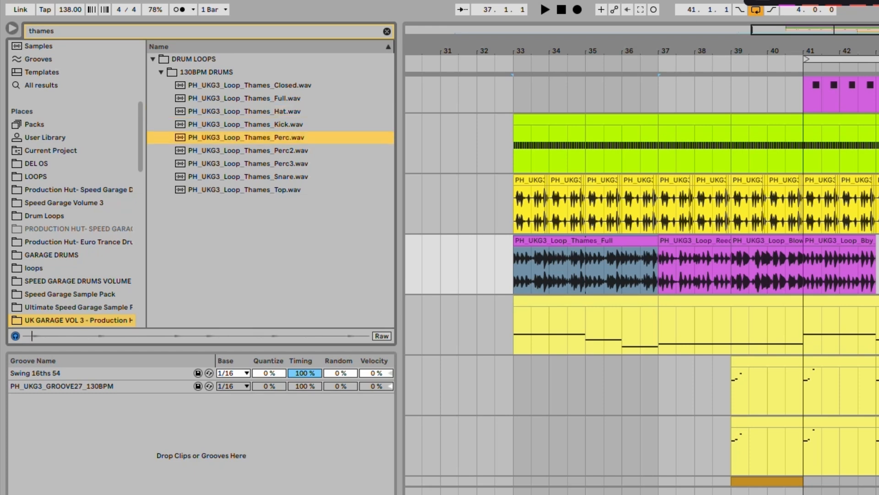
key(Down)
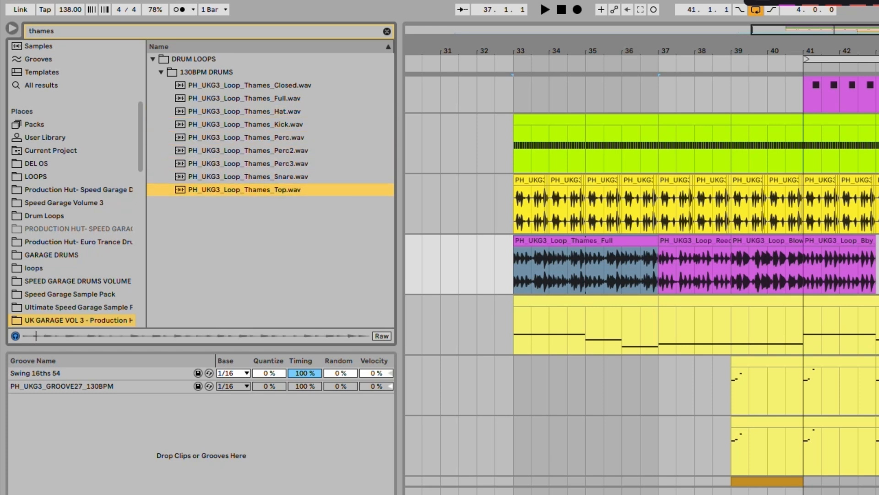
key(space)
key(space)
Solo the Drums group and play back the full drum groove from bar 41.
drag(878, 270, 550, 211)
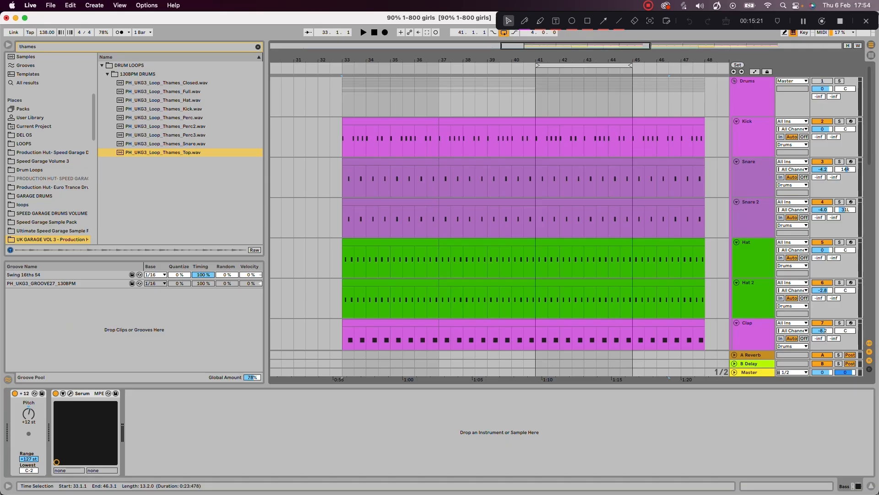
click(752, 87)
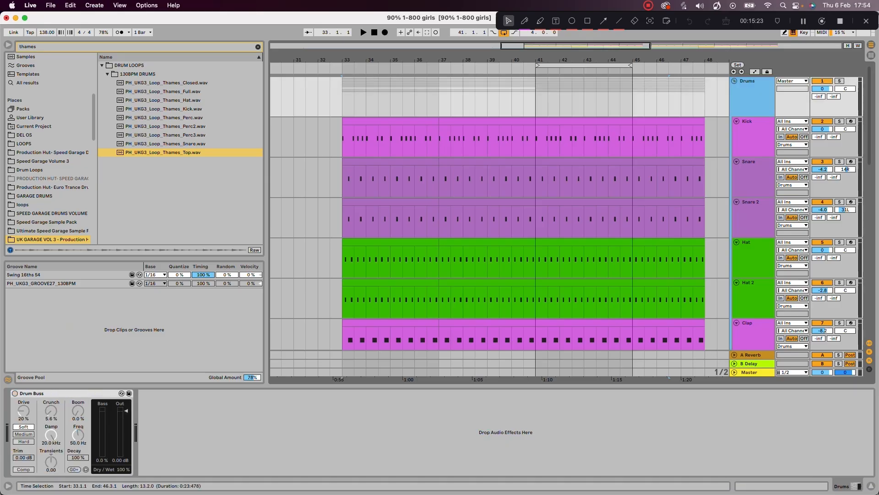
click(839, 81)
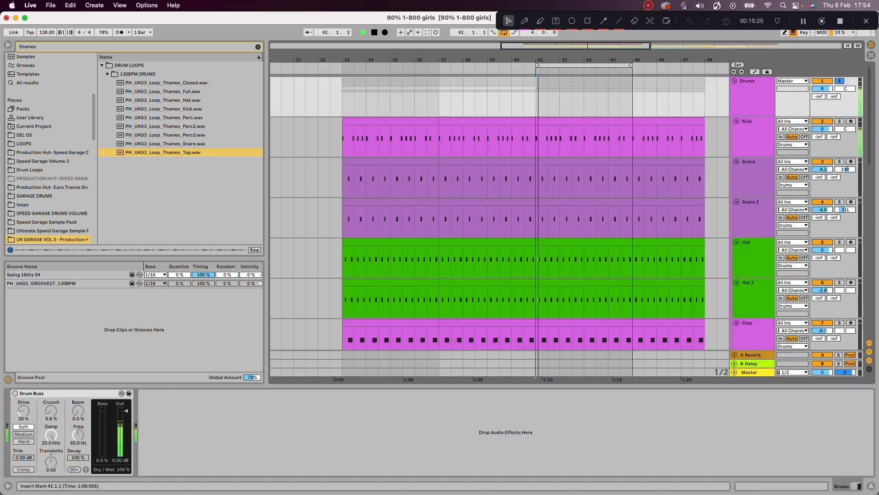
scroll(499, 213, down, 10)
scroll(499, 214, up, 6)
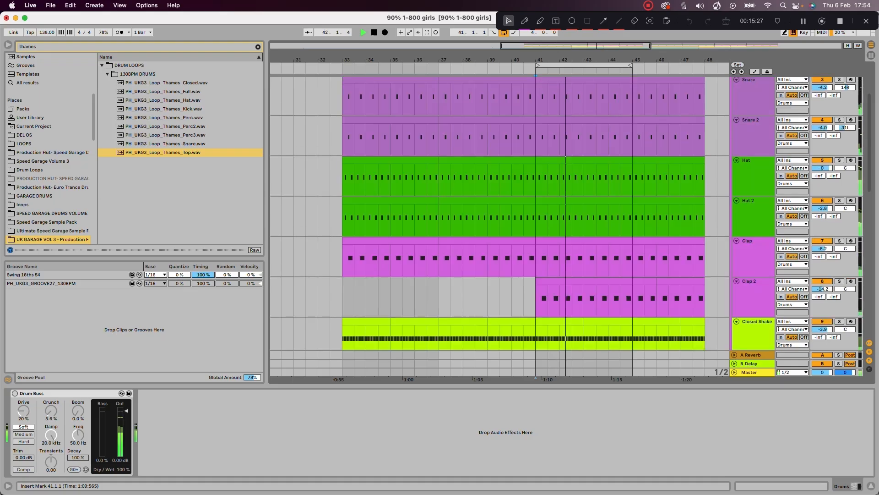
scroll(499, 213, up, 4)
key(space)
Inspect the devices on the Hat and Snare 2 tracks and look over the Perc, Bass and Lead tracks.
scroll(499, 213, down, 10)
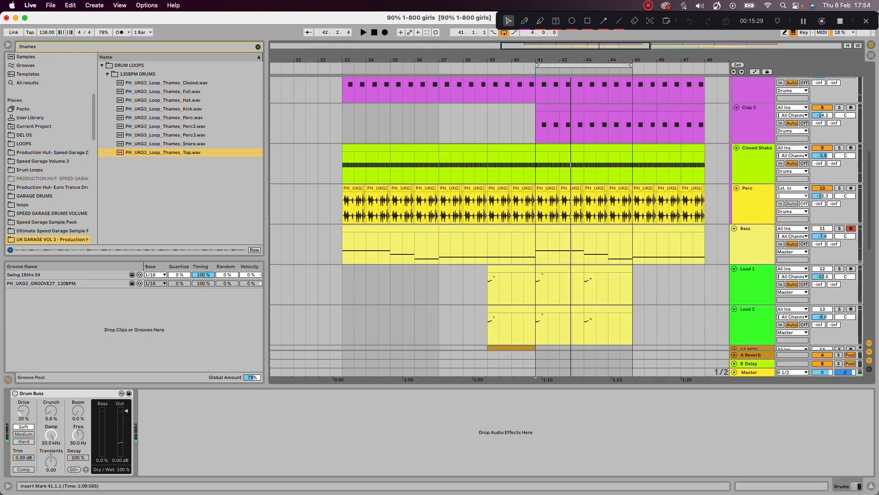
scroll(568, 214, up, 6)
double_click(753, 183)
click(753, 147)
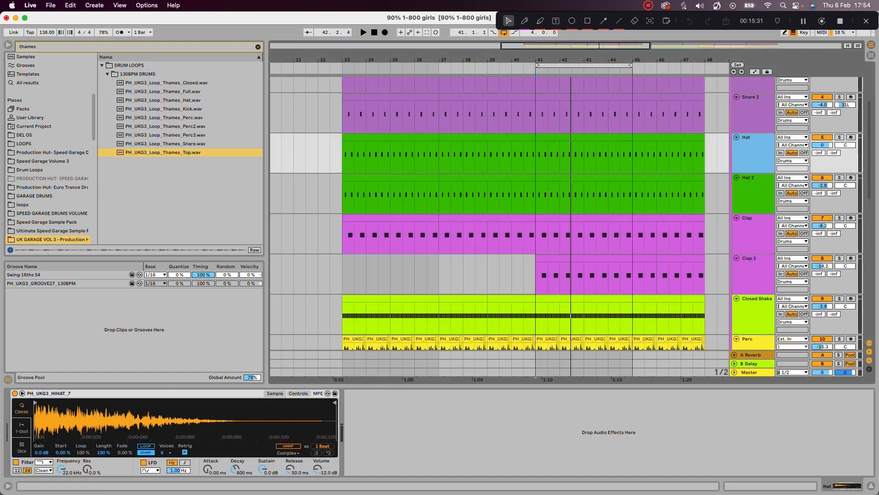
click(753, 107)
scroll(567, 213, down, 8)
scroll(568, 214, up, 1)
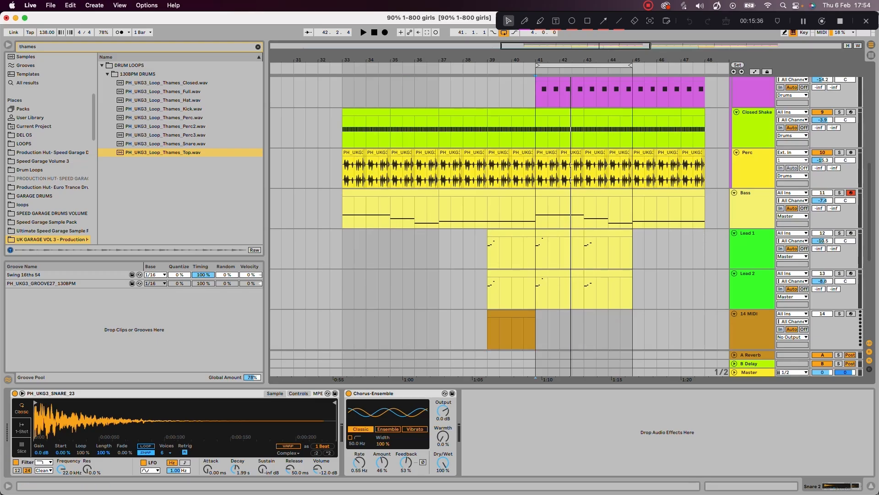
Solo the Bass track and browse the Speed Garage Serum Presets Volume 2 list in Serum around Reese- 90%.
click(839, 192)
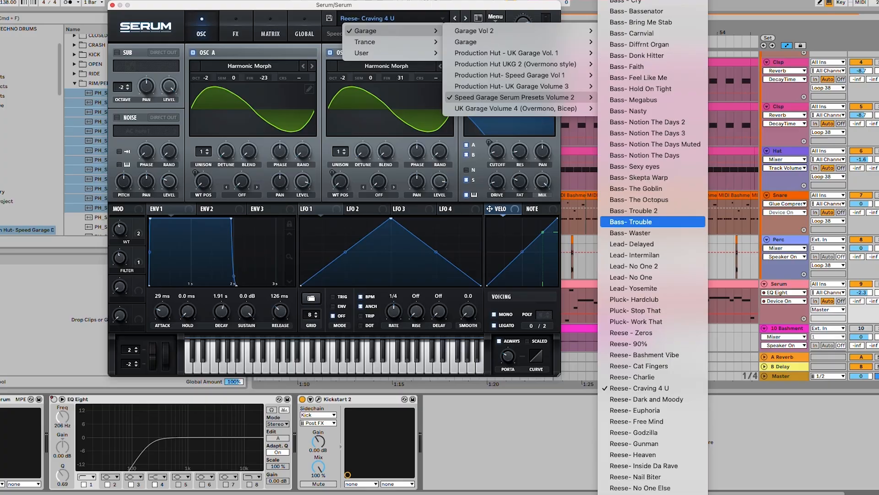
scroll(653, 321, down, 5)
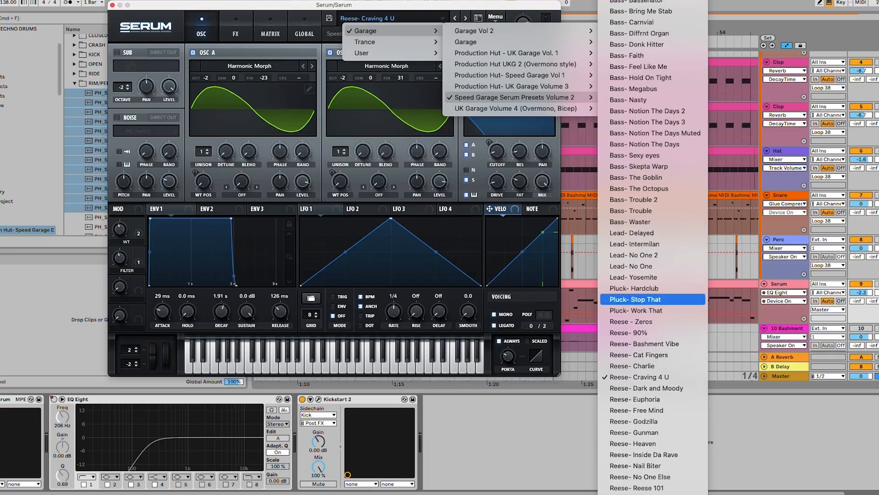
scroll(652, 390, down, 3)
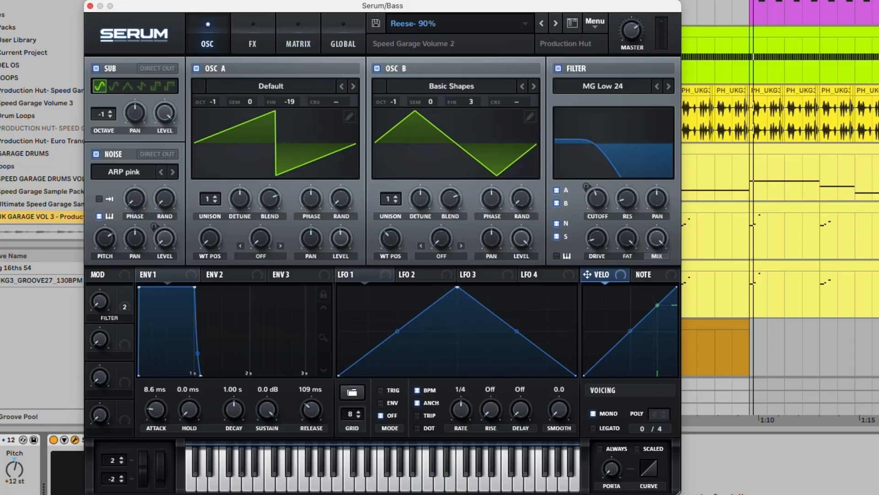
click(440, 24)
mouse_move(448, 39)
mouse_move(620, 128)
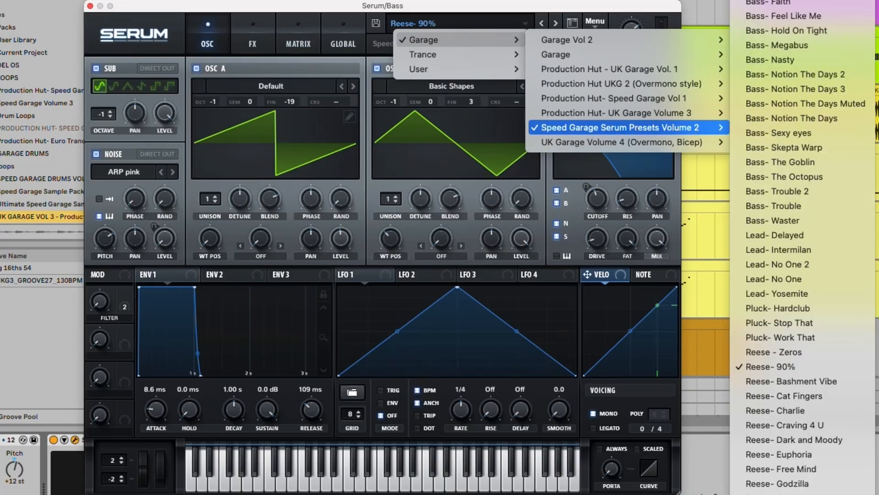
scroll(802, 192, down, 6)
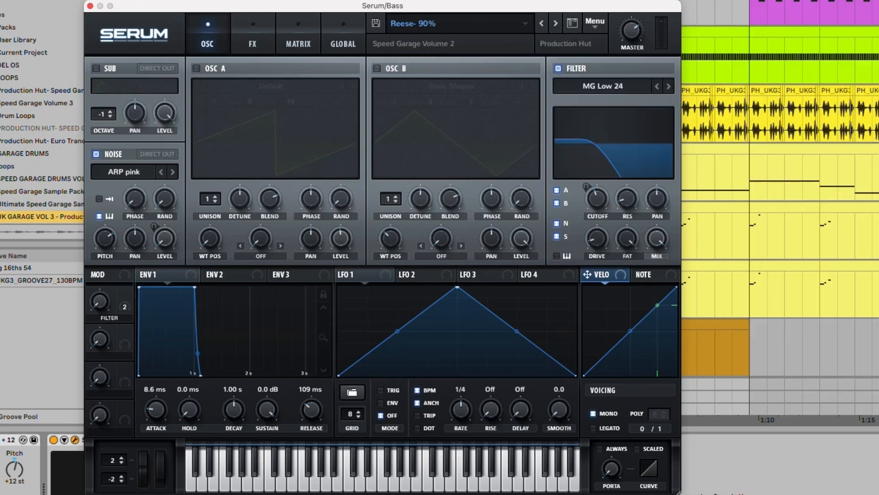
Enable the Sub, oscillator A and oscillator B one after another in the Serum bass patch.
click(96, 68)
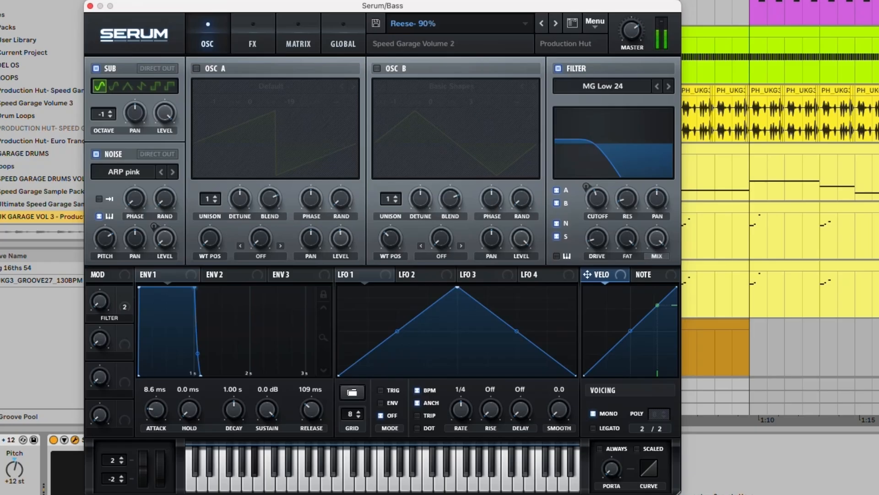
click(196, 68)
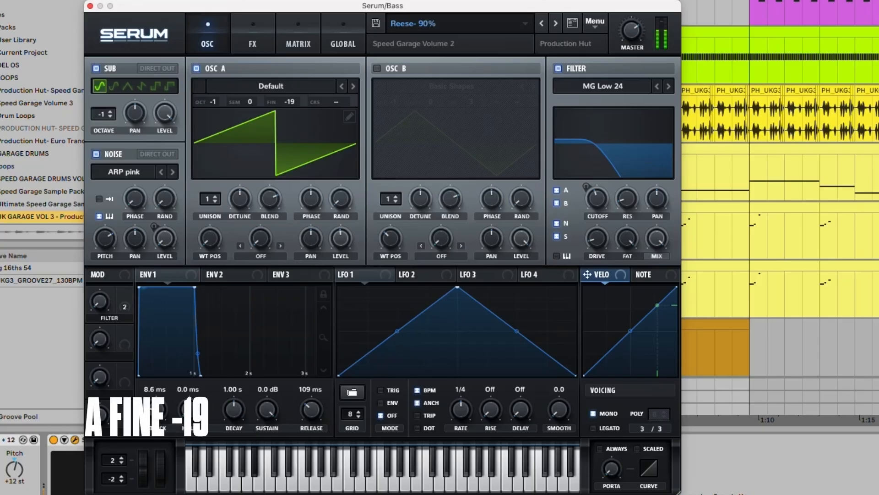
click(377, 68)
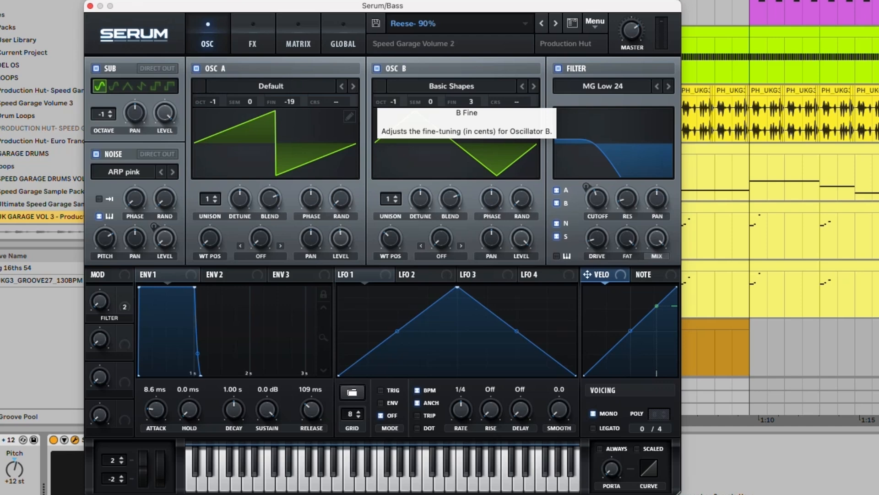
Choose the Analog Basic Shapes wavetable for oscillator B in the bass patch.
click(452, 86)
mouse_move(451, 102)
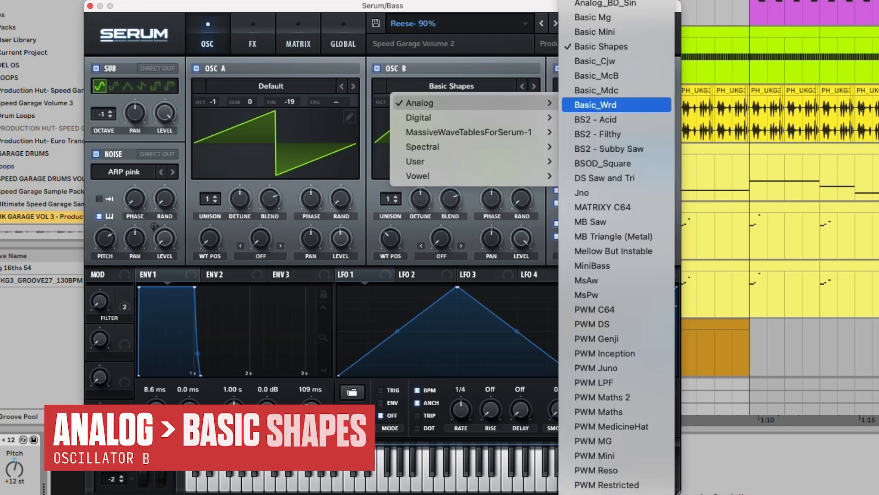
click(596, 46)
mouse_move(390, 238)
mouse_down()
mouse_move(390, 250)
mouse_move(390, 238)
mouse_up()
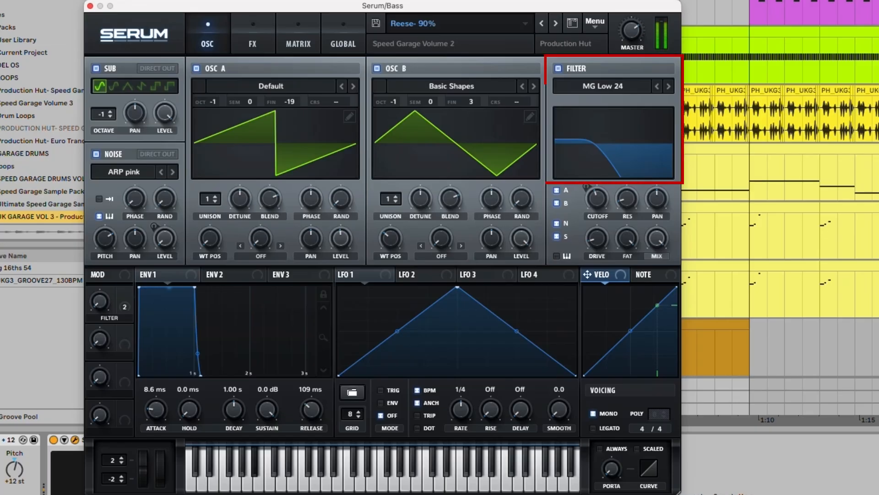
Compare the bass with its filter off and on, and choose the Normal MG Low 24 filter type.
click(558, 68)
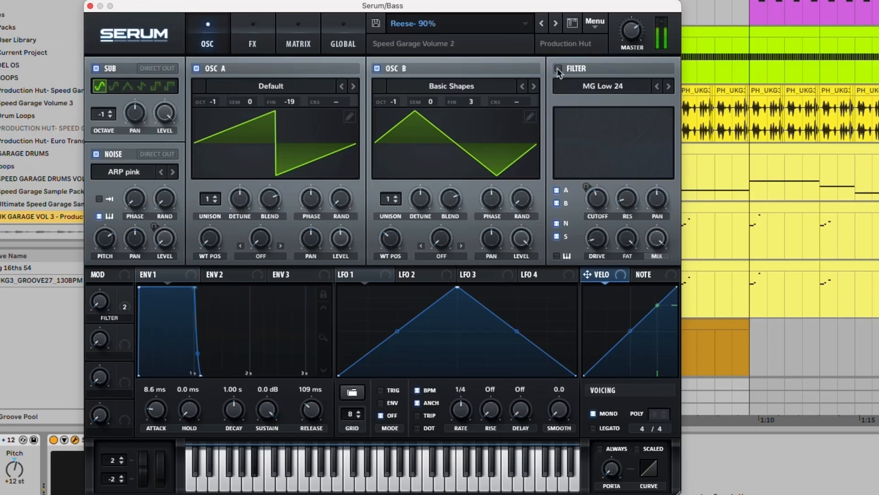
click(558, 68)
click(603, 86)
mouse_move(595, 103)
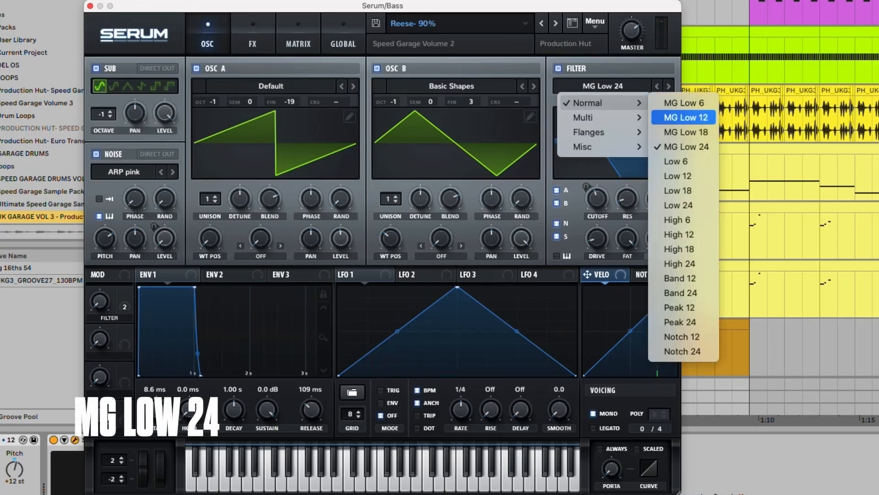
click(685, 147)
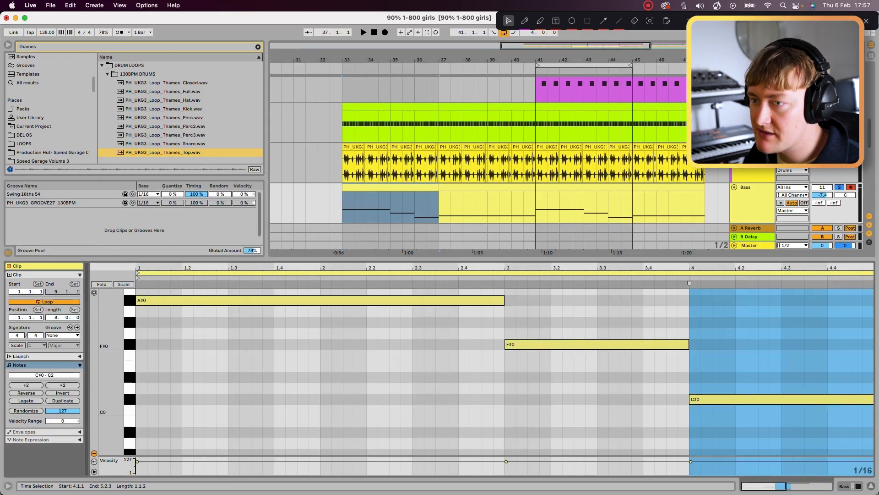
Select the A#0 note at the start of the Bass clip and start playback.
scroll(504, 371, up, 1)
drag(110, 339, 90, 337)
click(153, 329)
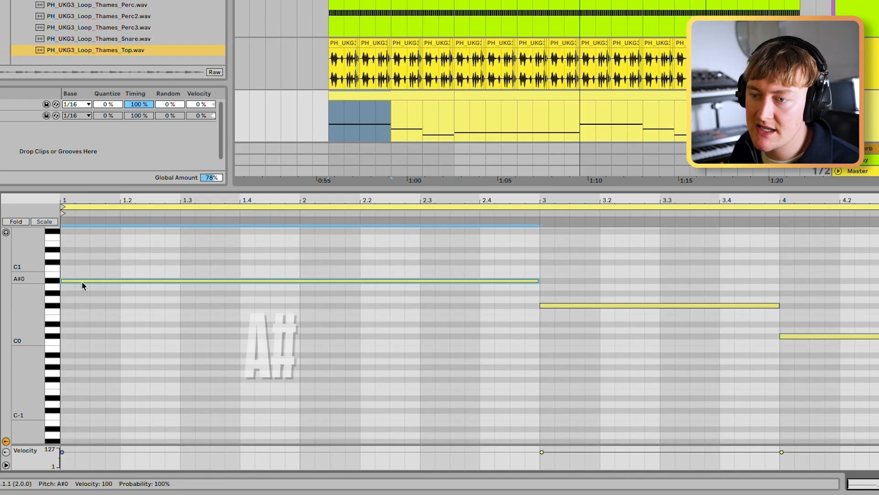
key(space)
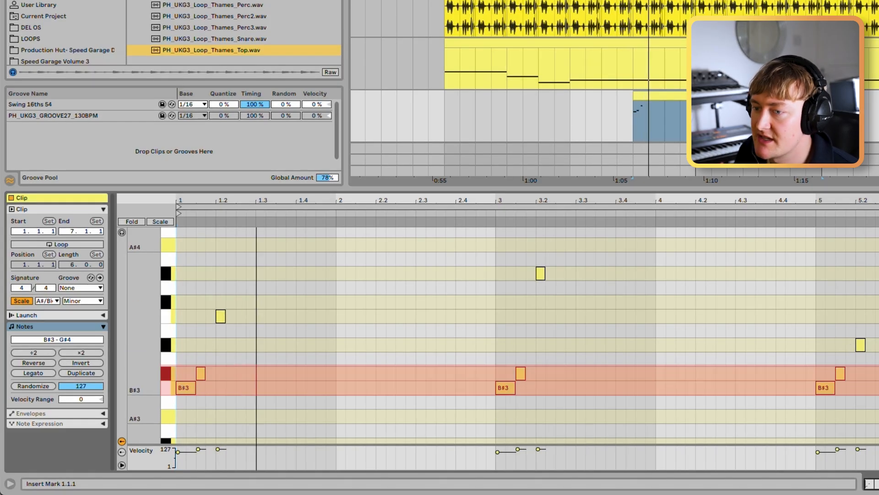
Highlight the repeating B#3 and C#4 notes and the changing higher notes in the Lead 1 clip.
drag(185, 358, 874, 389)
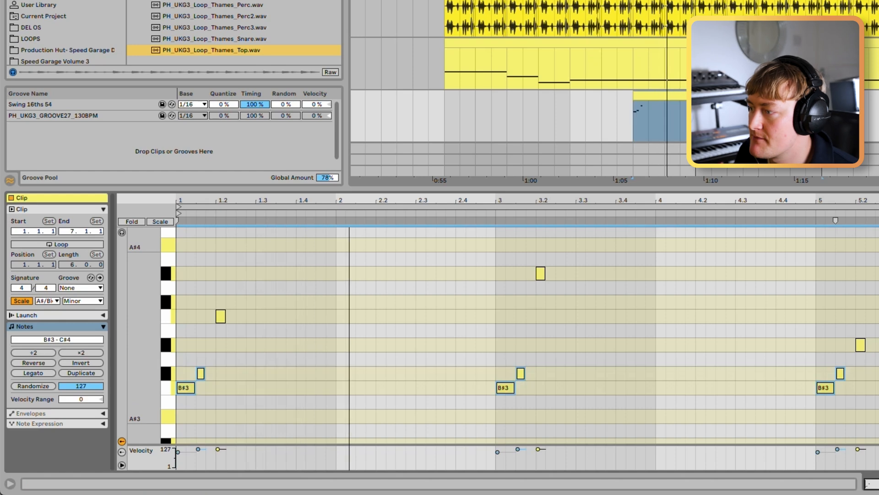
drag(200, 234, 875, 347)
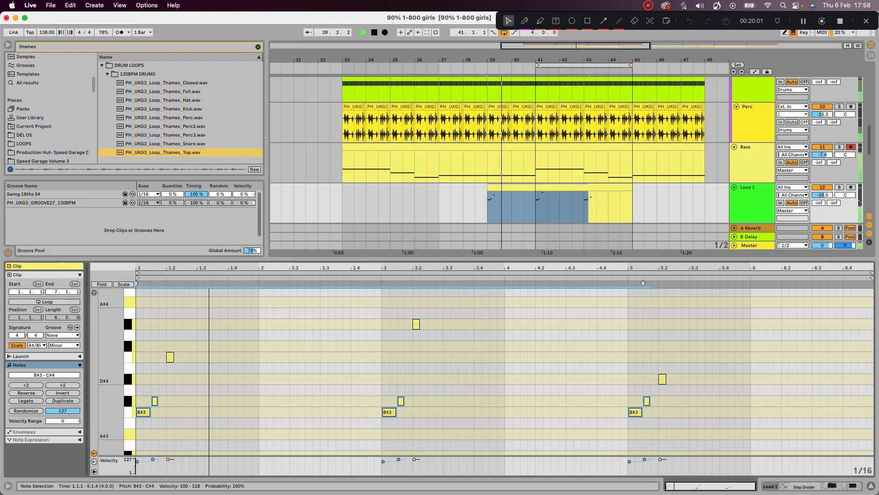
click(451, 366)
Show Lead 1's device chain and play Lead 1 and Lead 2 each in solo to compare them.
click(769, 194)
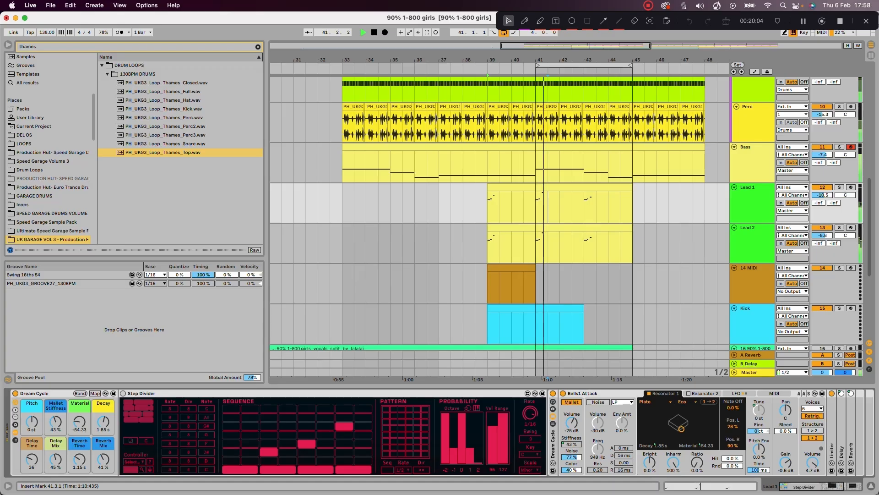
key(space)
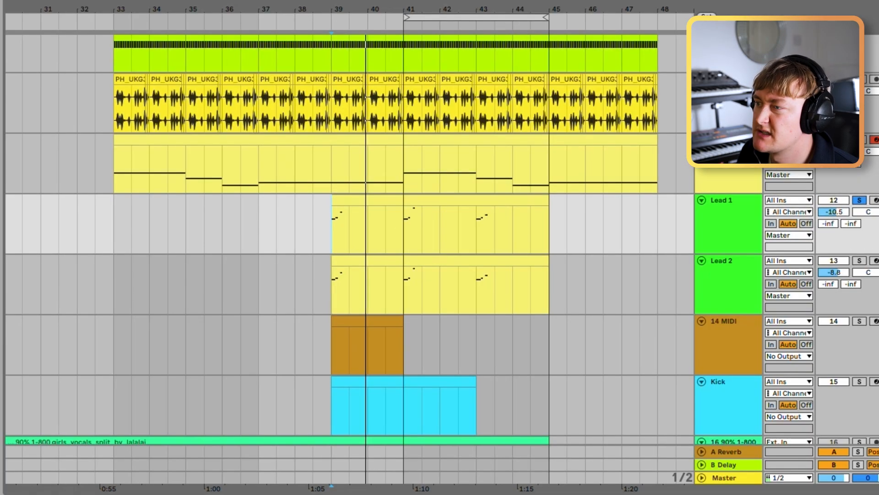
key(space)
click(859, 260)
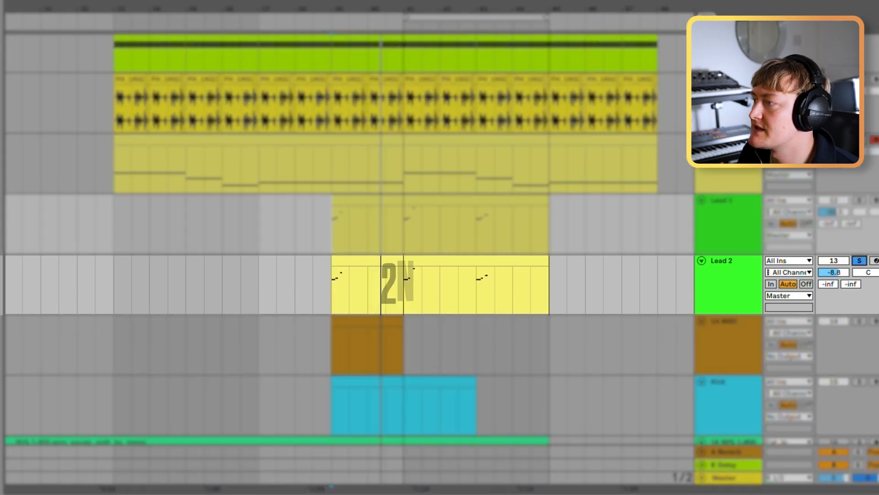
key(space)
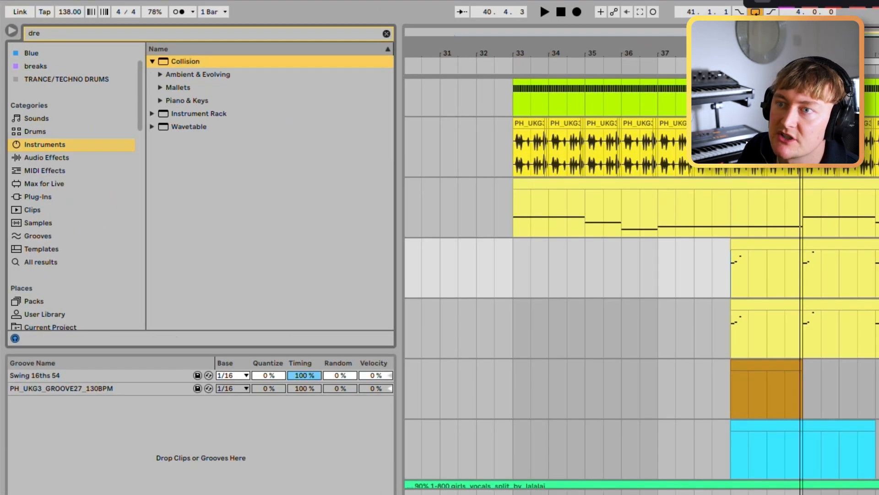
Reveal Dream Cycle.adg among Collision's Mallets presets and turn off the Auto Filter on Lead 1.
click(161, 87)
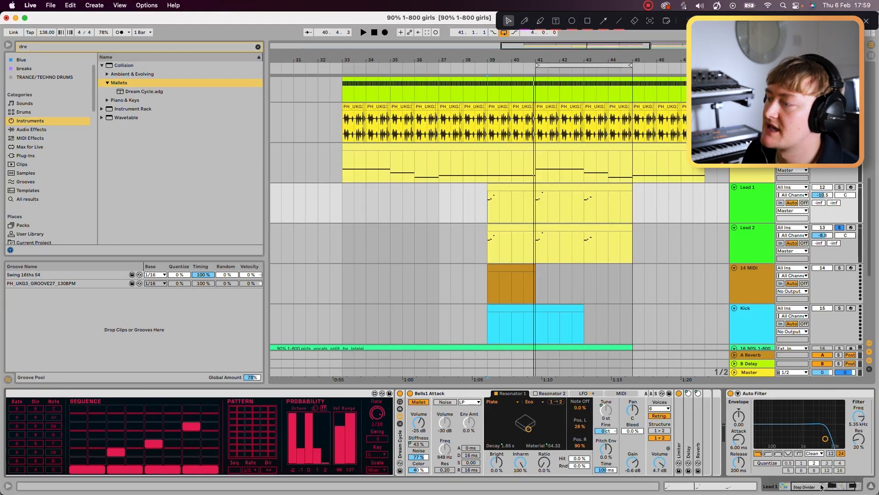
drag(822, 487, 830, 487)
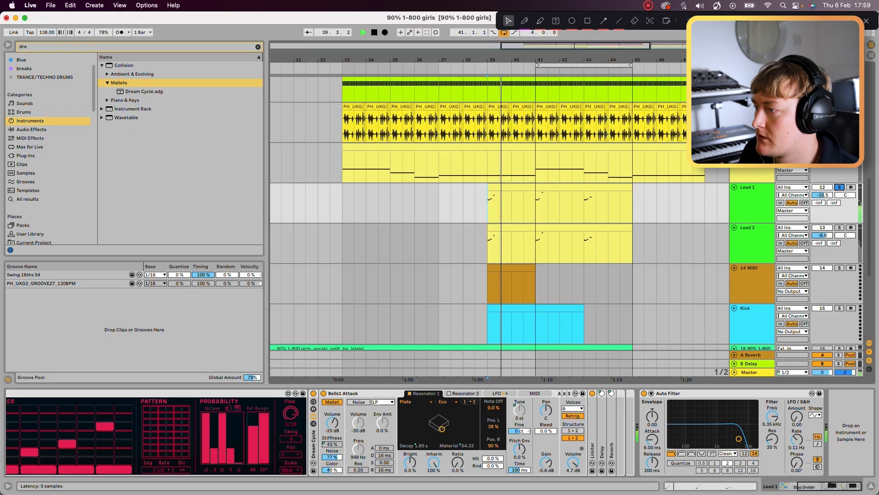
click(644, 394)
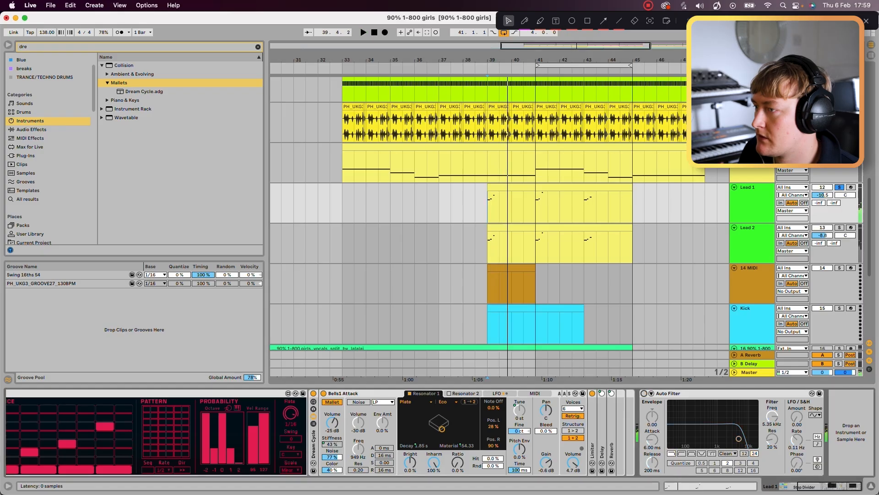
Turn Lead 1's Auto Filter back on and audition Lead 2 with its Serum preset Lead- Delayed open.
click(643, 393)
key(space)
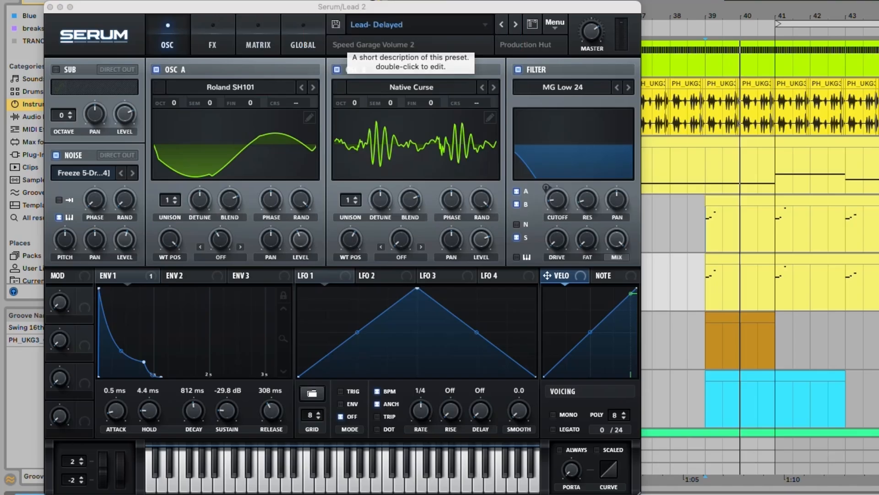
key(space)
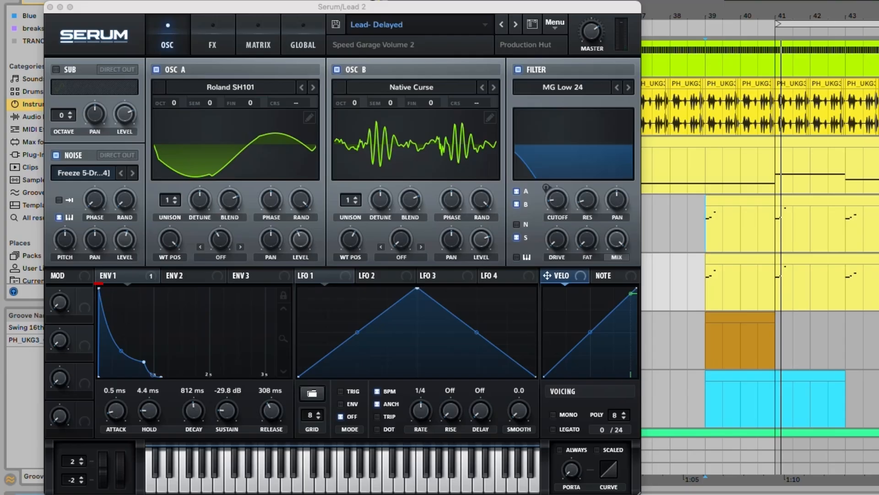
Display Envelope 1's modulation routing in Lead 2's Serum and look through Oscillator A's wavetable categories, keeping Roland SH101.
click(117, 276)
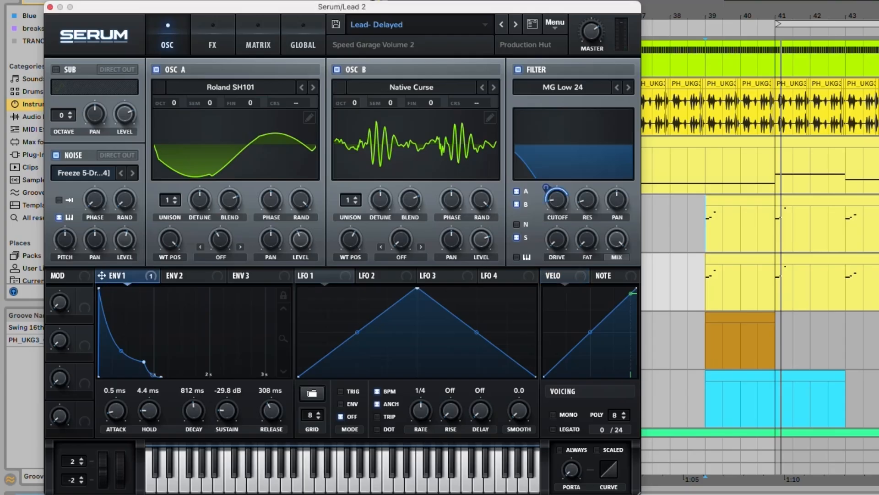
click(230, 87)
key(Escape)
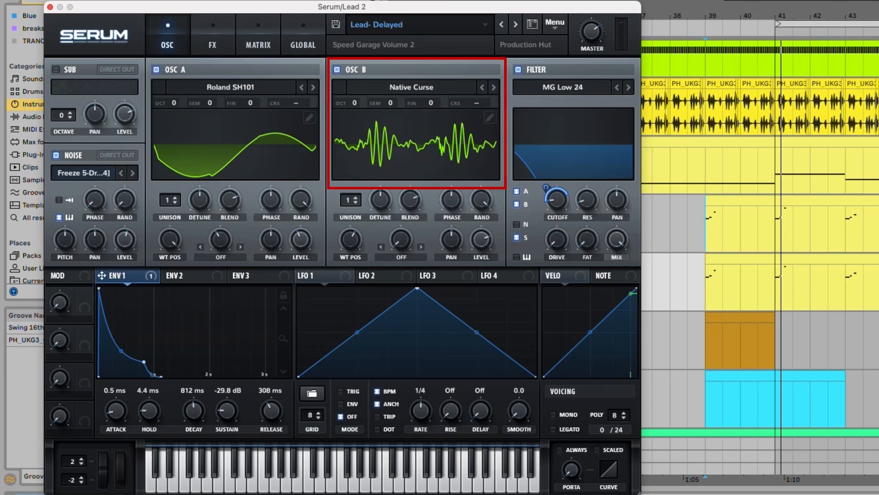
click(230, 87)
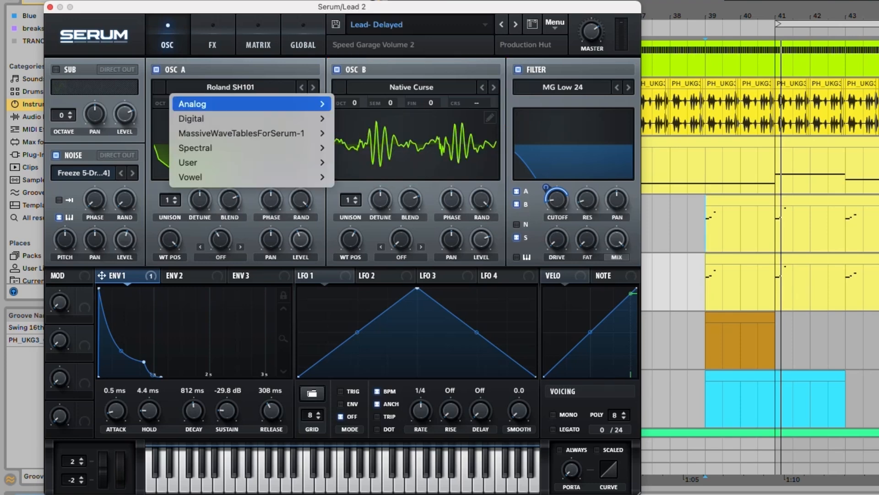
mouse_move(230, 118)
key(Escape)
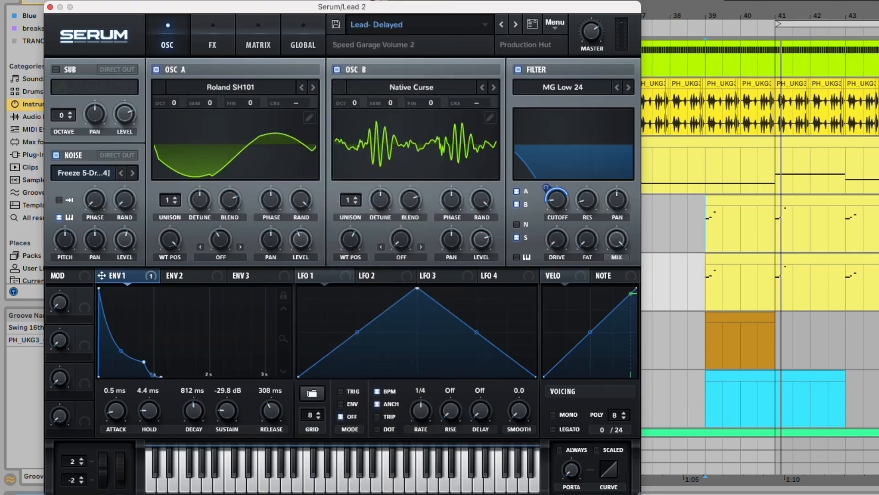
Show Lead 2's Serum effects rack and play the lead while bypassing and restoring individual effects to compare the sound.
click(213, 45)
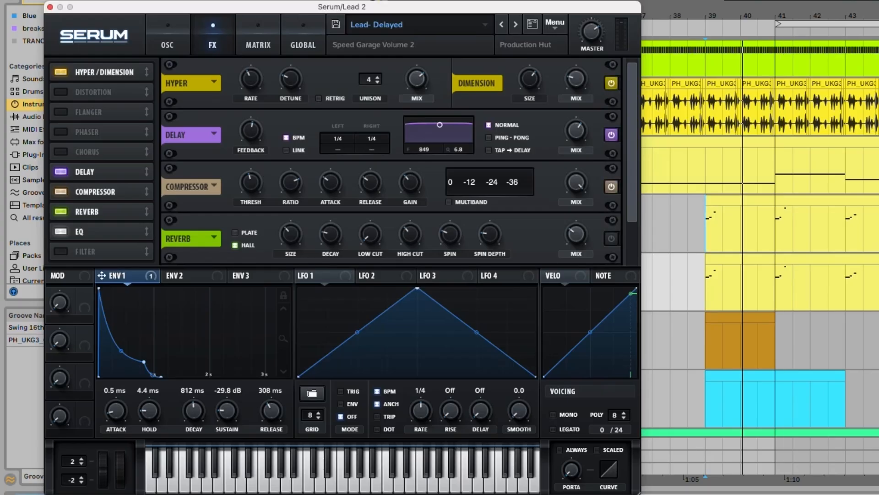
scroll(391, 160, down, 1)
key(space)
scroll(391, 160, up, 1)
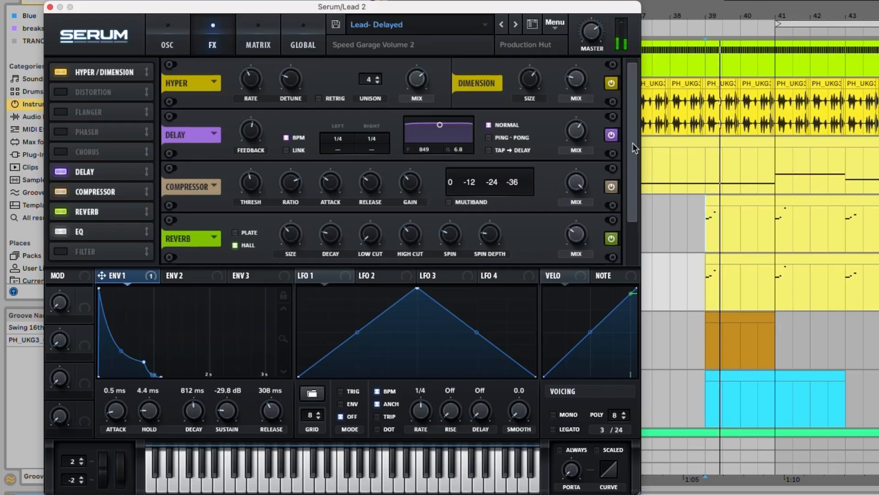
click(611, 134)
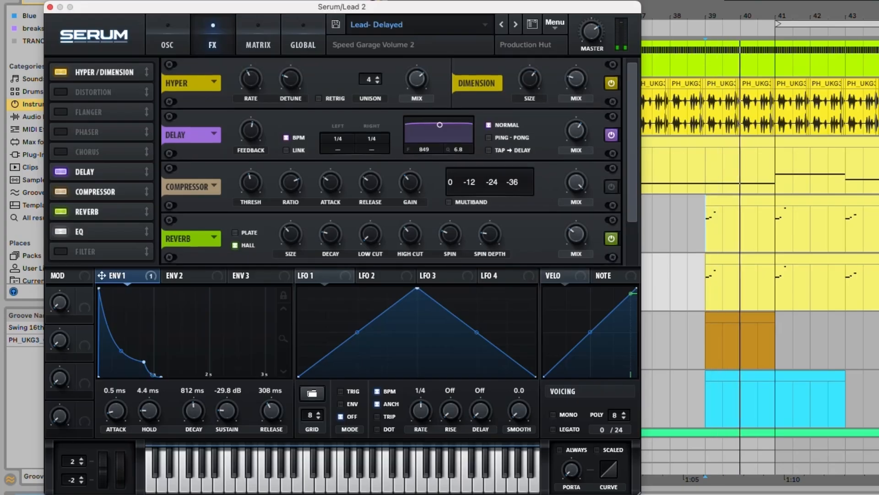
click(613, 141)
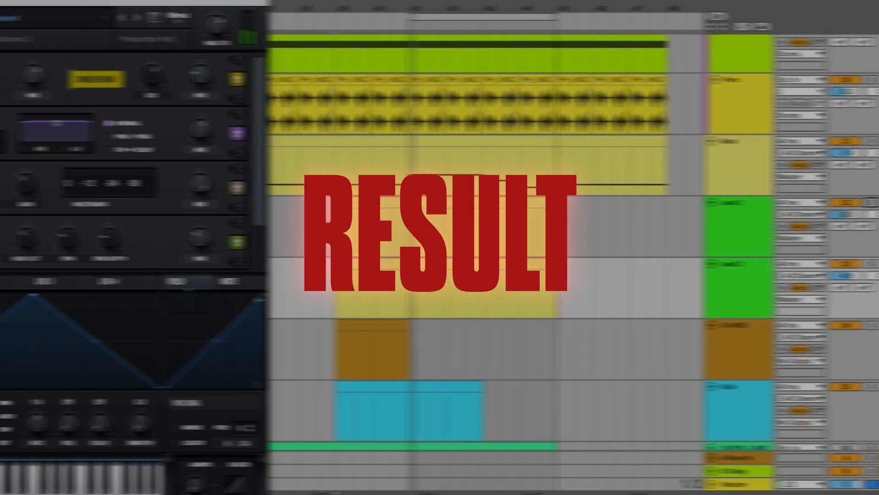
scroll(465, 247, down, 6)
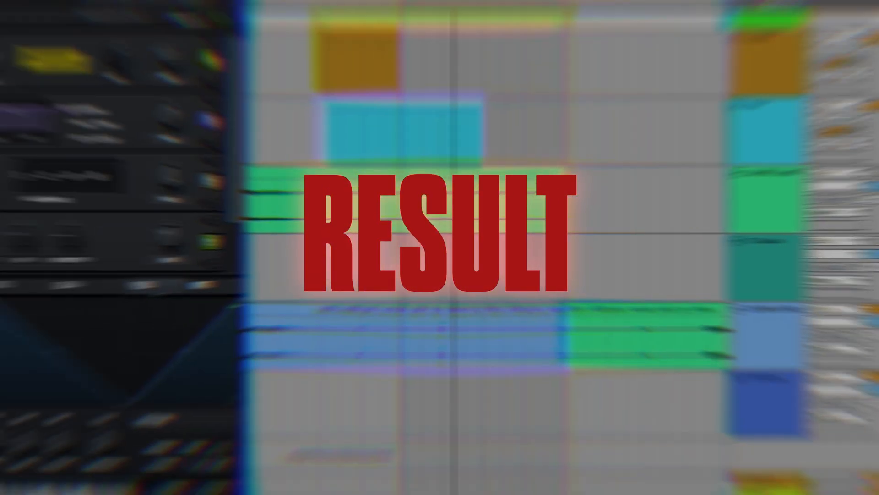